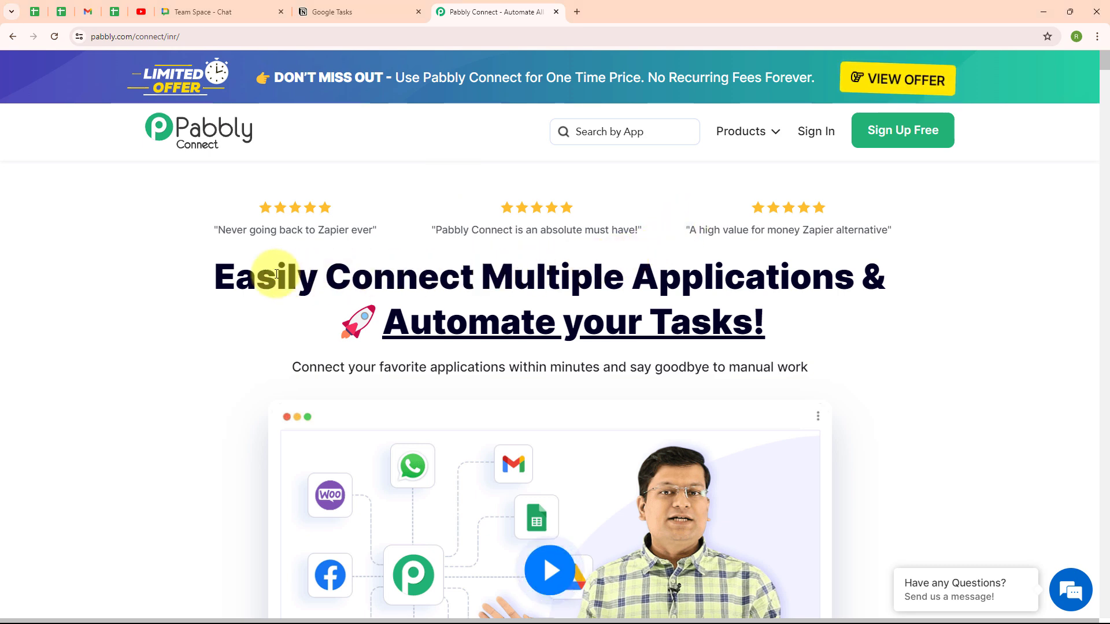
Review the task in Google Chat's New Tasks list and the Google Tasks database in Notion, returning to the Pabbly Connect page
{"action": "left_click", "coordinate": [206, 11]}
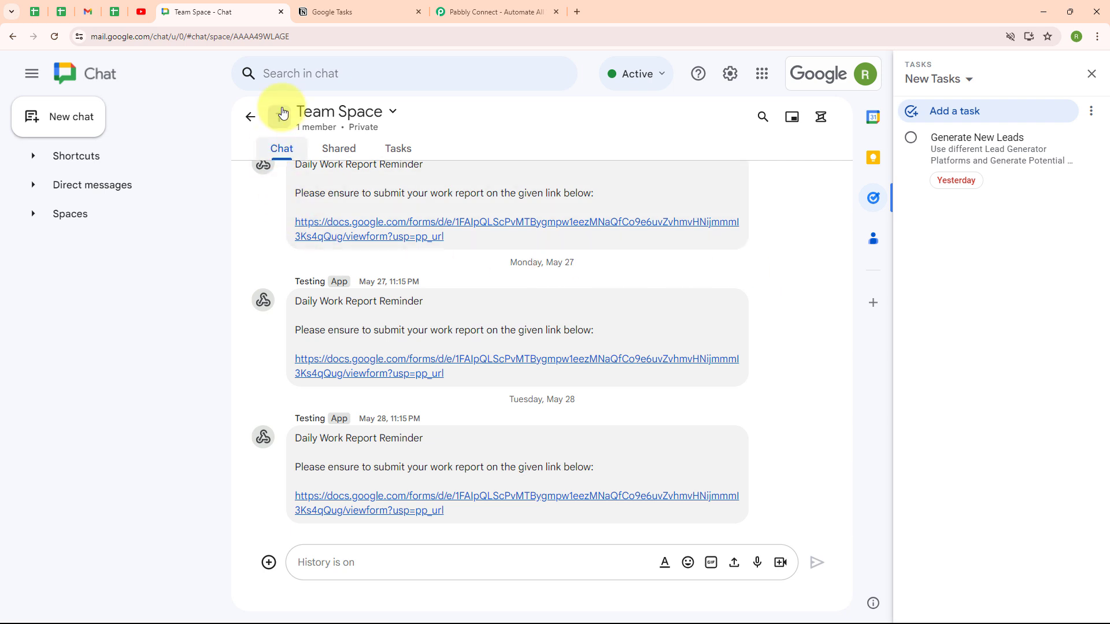
{"action": "left_click", "coordinate": [370, 16]}
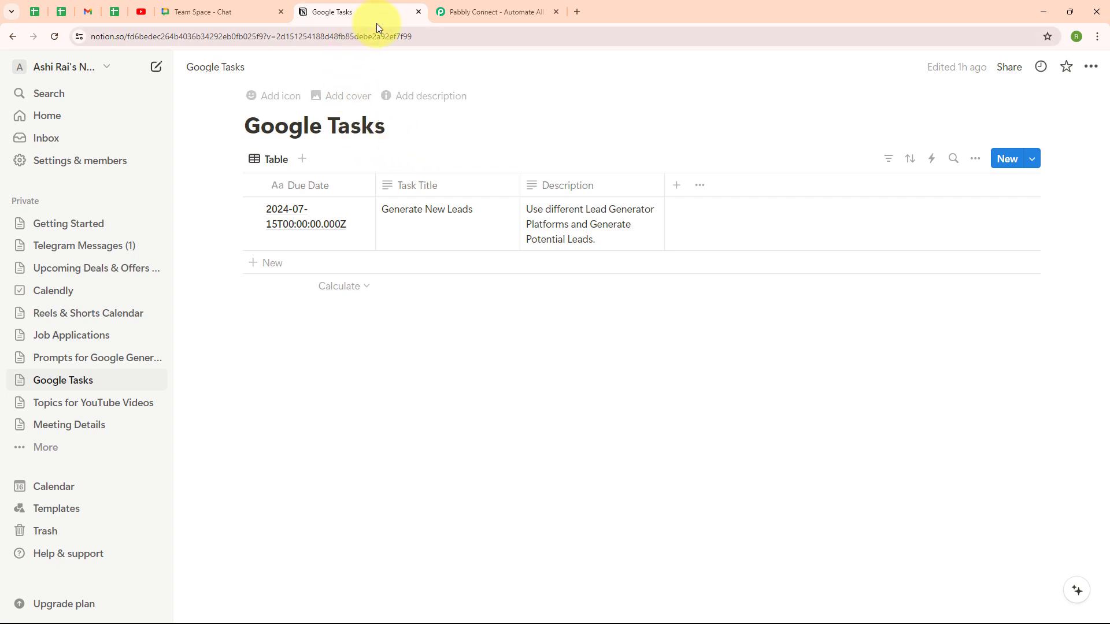
{"action": "left_click", "coordinate": [514, 10]}
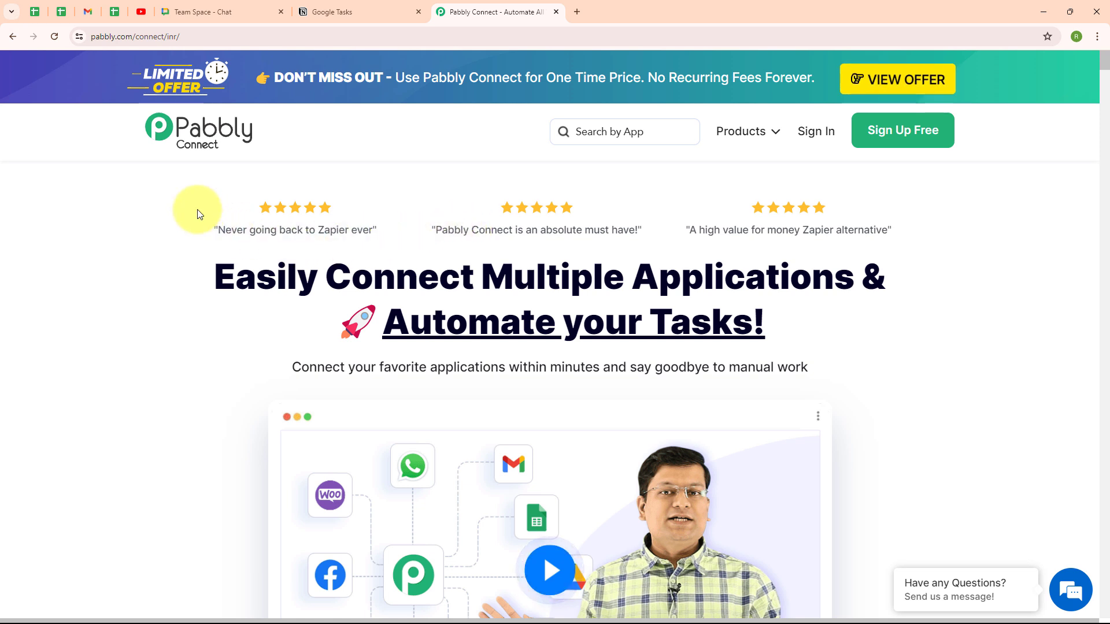
Sign in from the Pabbly Connect website and access the Pabbly Connect app's dashboard
{"action": "left_click", "coordinate": [197, 35]}
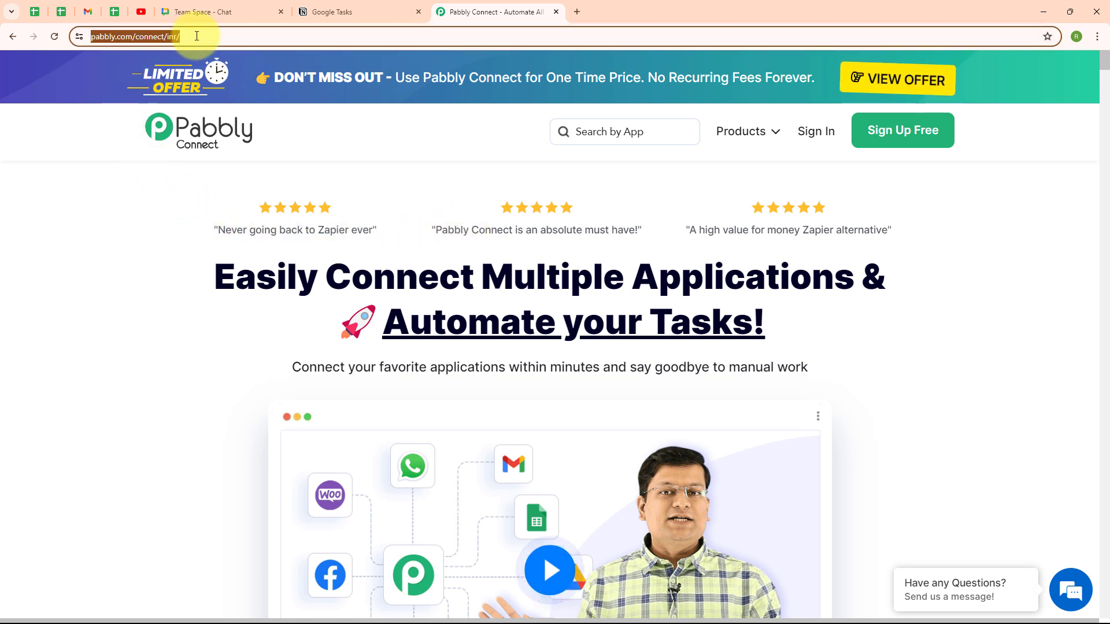
{"action": "left_click", "coordinate": [180, 194]}
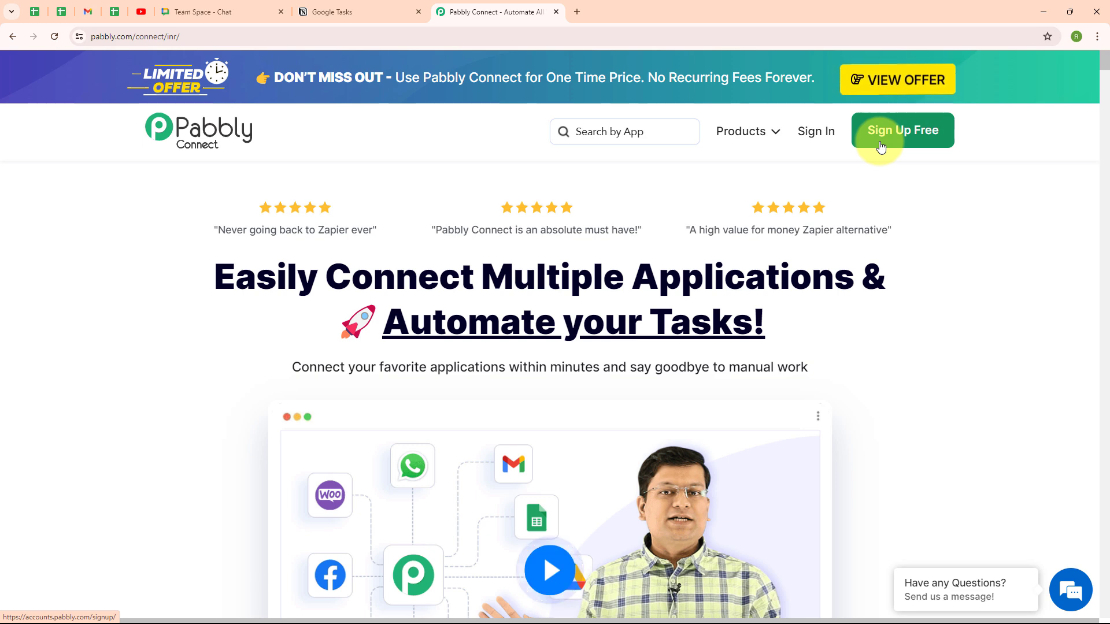
{"action": "left_click", "coordinate": [823, 134]}
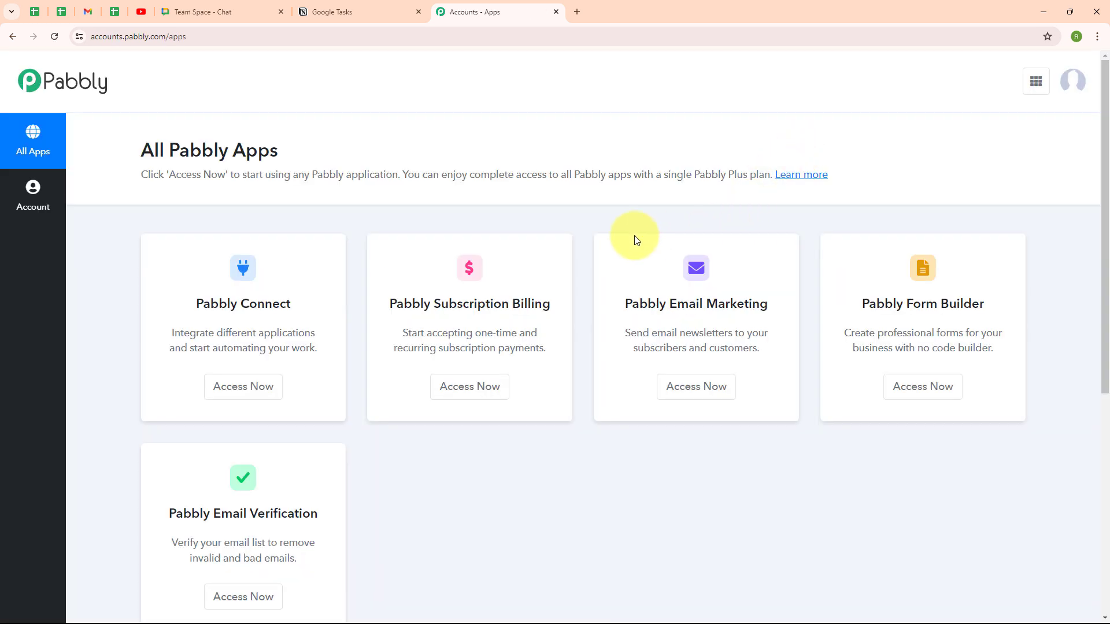
{"action": "left_click_drag", "start_coordinate": [141, 153], "coordinate": [290, 167]}
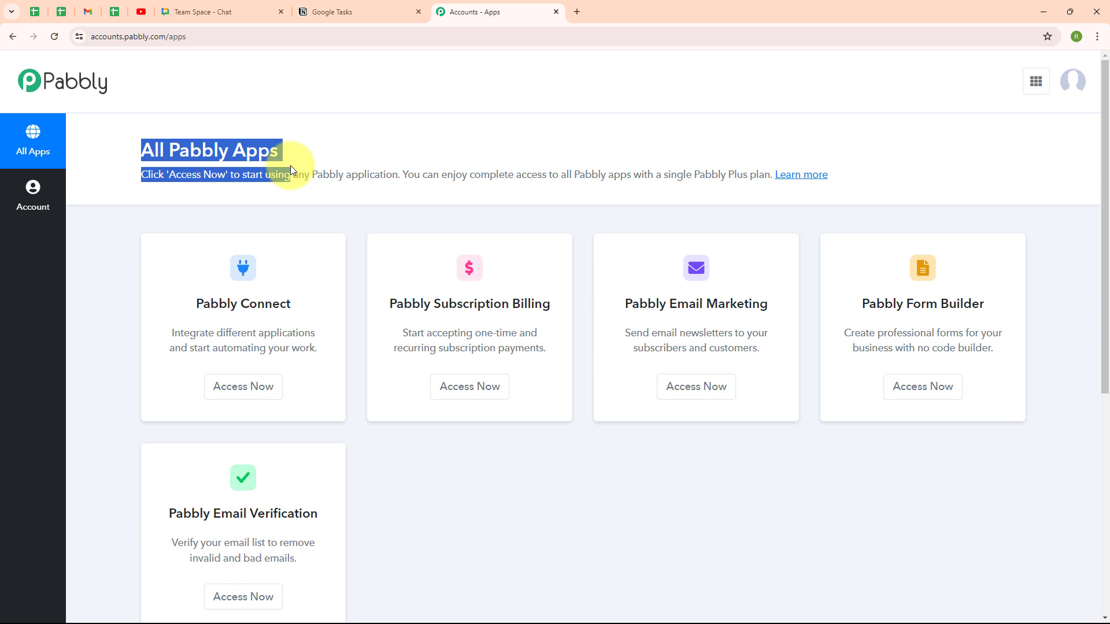
{"action": "left_click", "coordinate": [349, 159]}
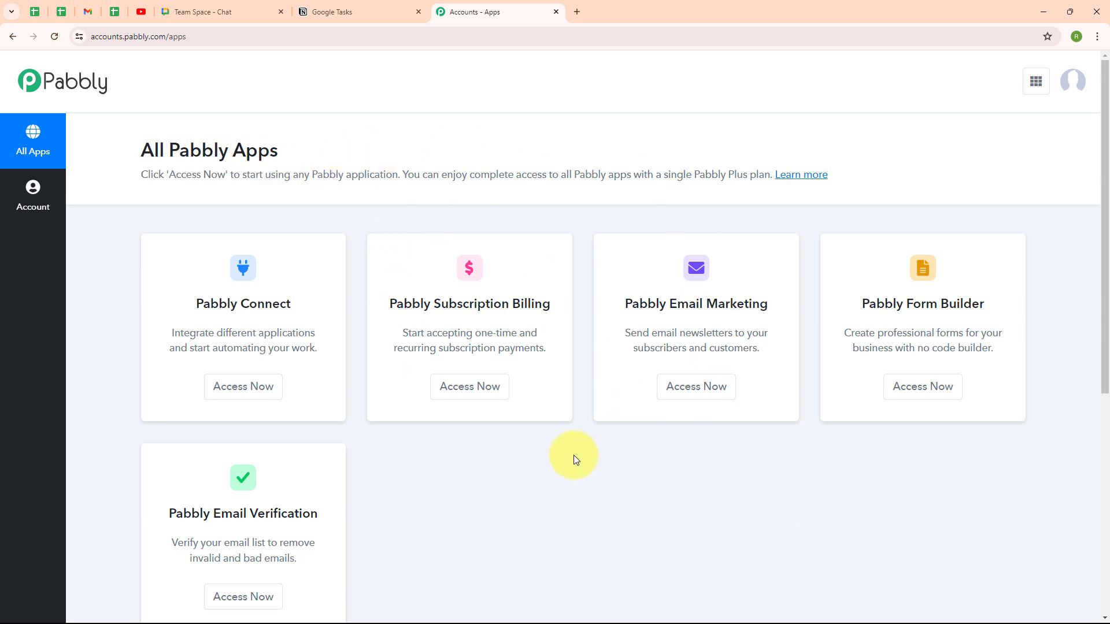
{"action": "left_click", "coordinate": [270, 395]}
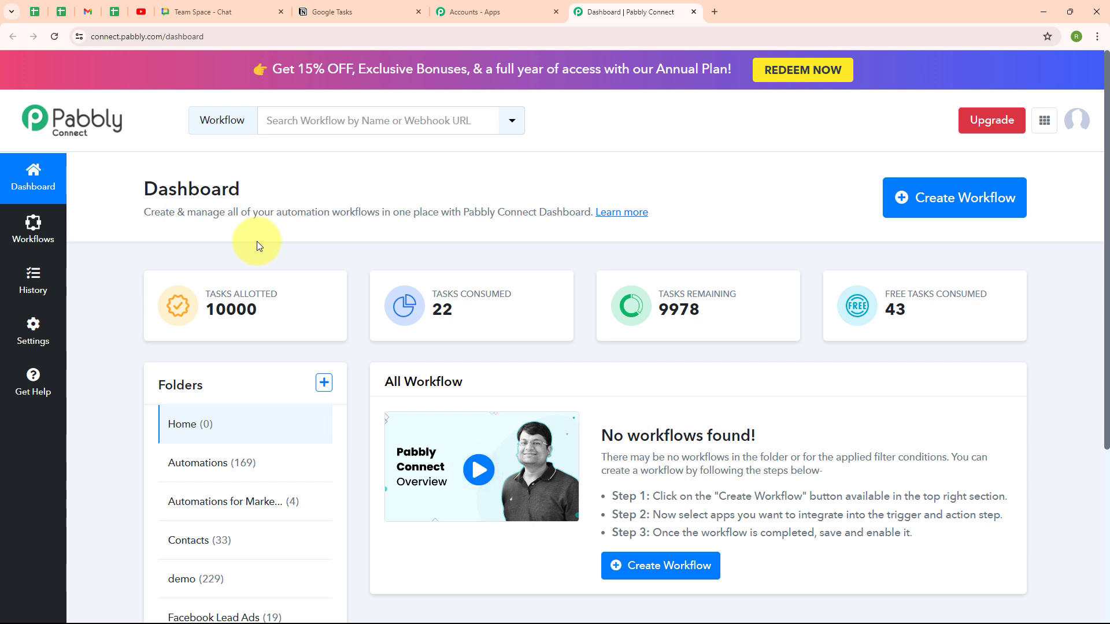
Set up a new workflow named "Create Notion Database Items from Google Tasks" in the Automations folder
{"action": "left_click", "coordinate": [936, 219]}
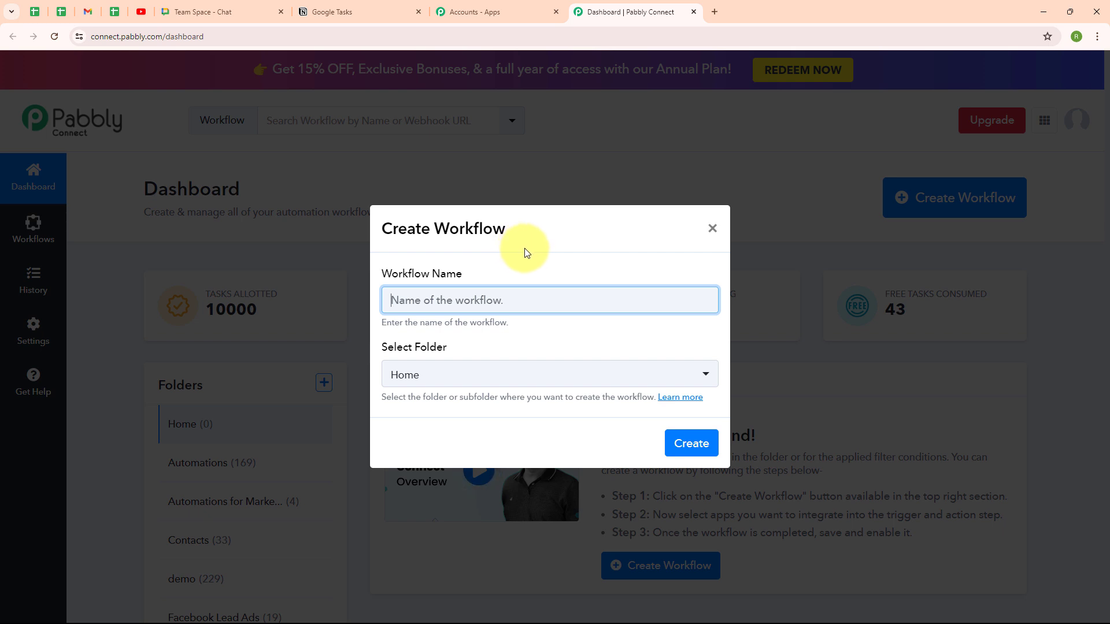
{"action": "type", "text": "Create Notion Database Items from Google Tasks"}
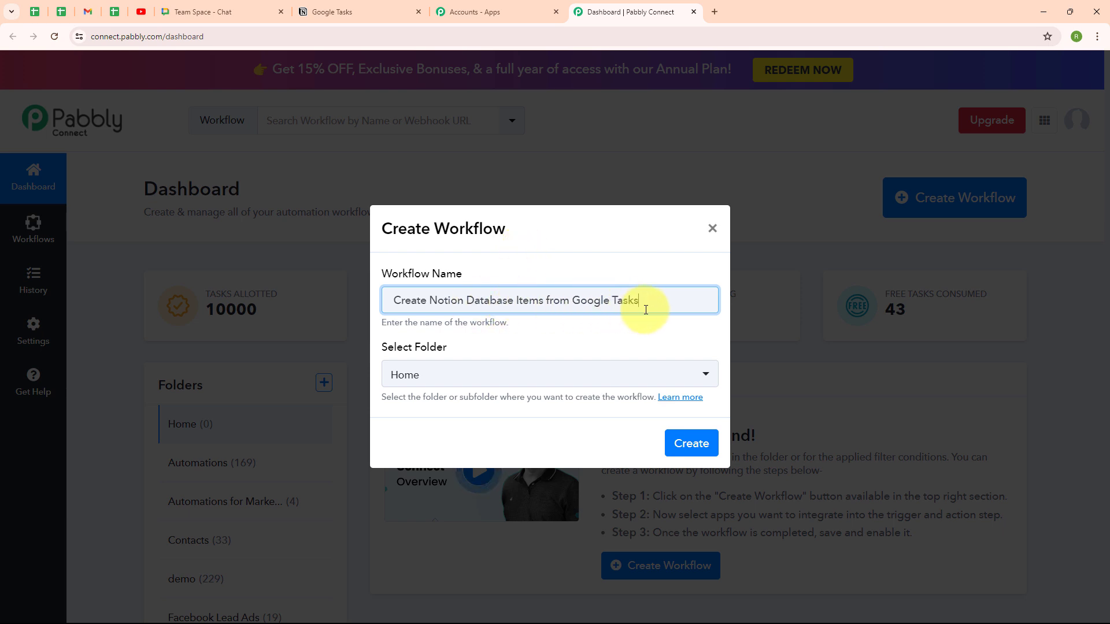
{"action": "left_click", "coordinate": [458, 377]}
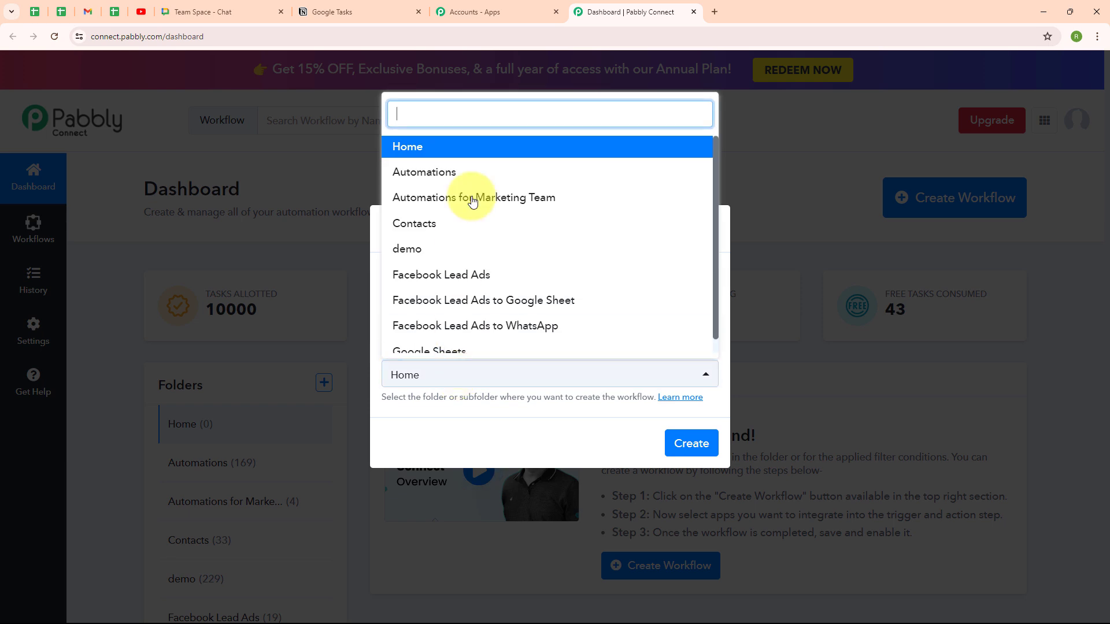
{"action": "left_click", "coordinate": [486, 173]}
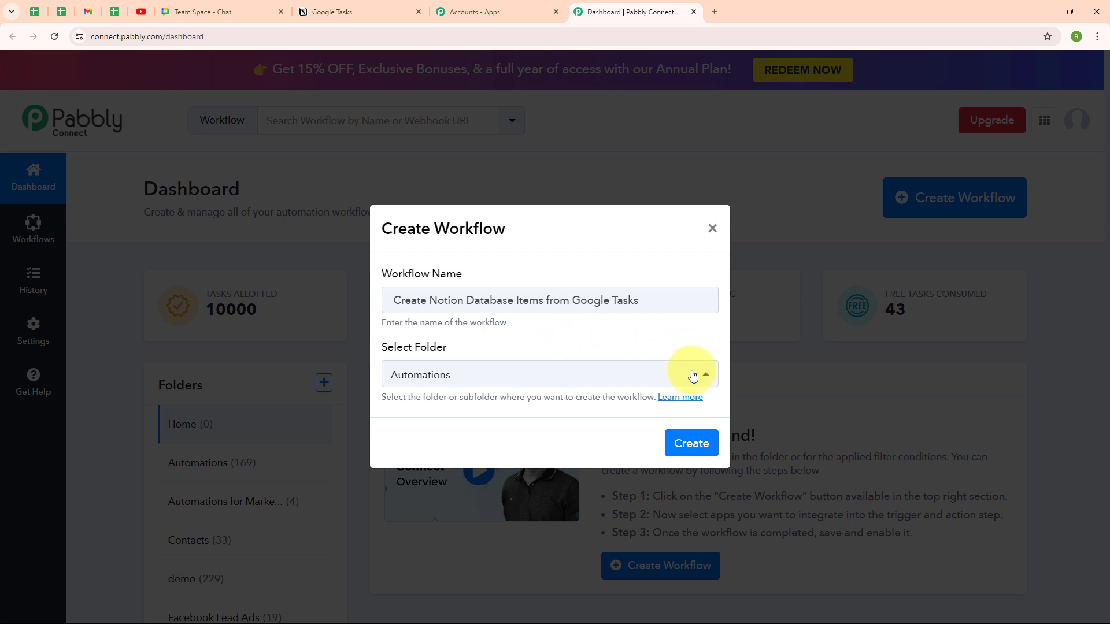
Read the support article about folders linked from the workflow dialog, and close it when done
{"action": "left_click", "coordinate": [676, 398]}
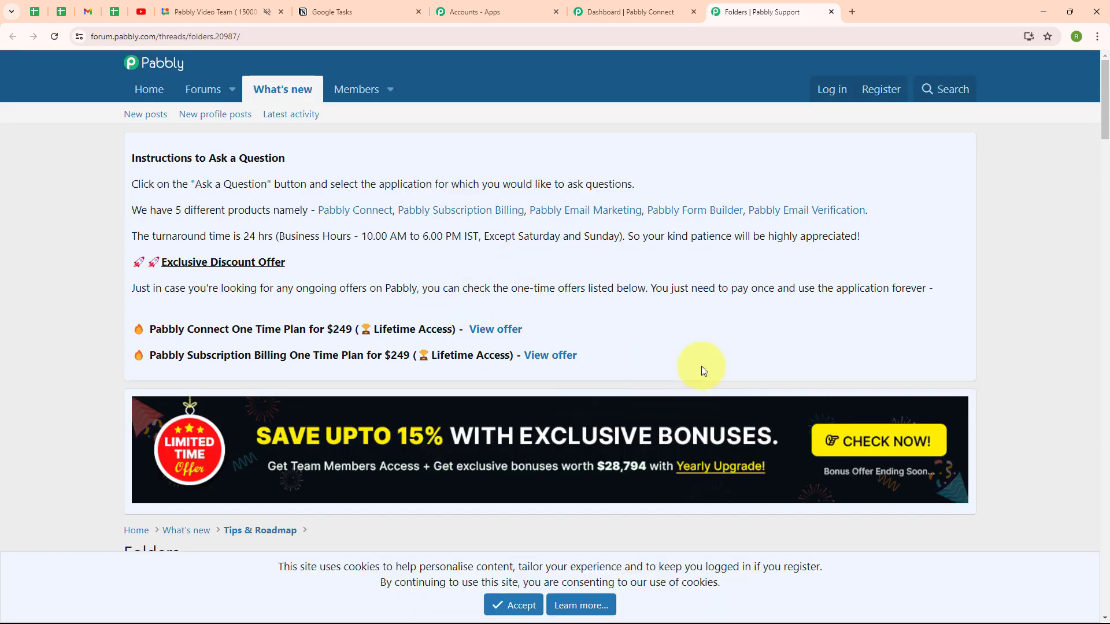
{"action": "scroll", "coordinate": [701, 365], "scroll_direction": "down", "scroll_amount": 5}
{"action": "scroll", "coordinate": [701, 366], "scroll_direction": "down", "scroll_amount": 4}
{"action": "scroll", "coordinate": [701, 366], "scroll_direction": "down", "scroll_amount": 1}
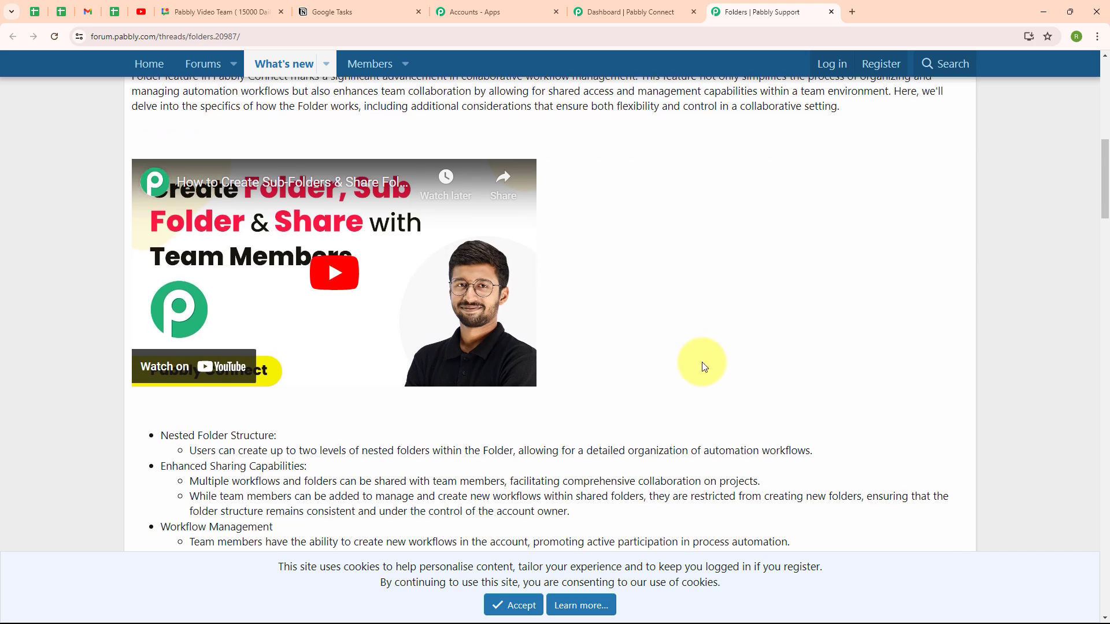
{"action": "left_click", "coordinate": [831, 12]}
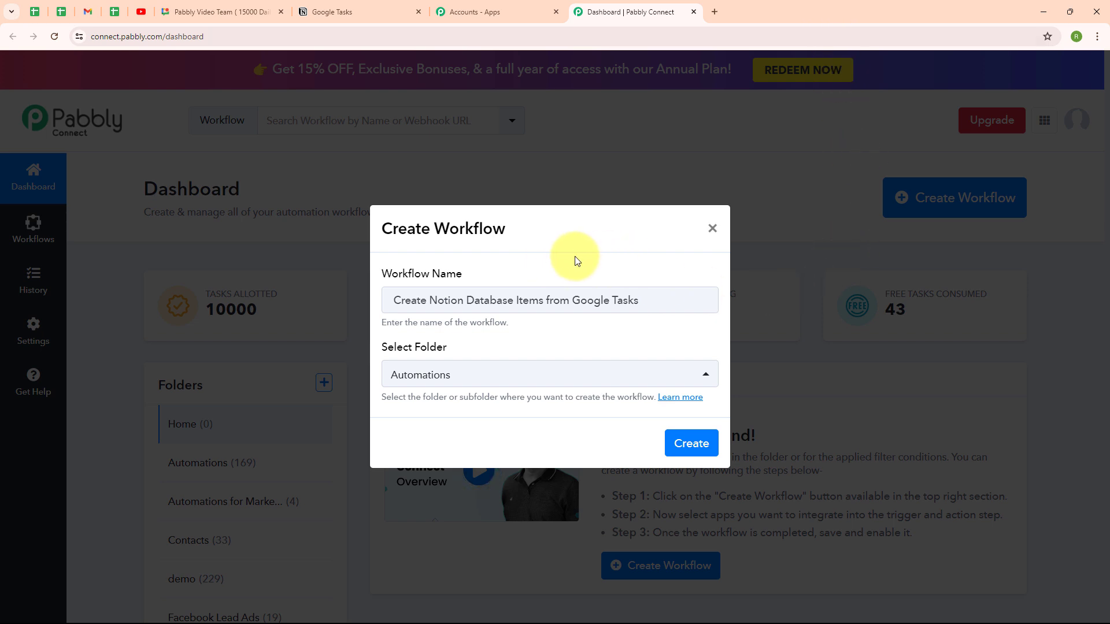
Create the workflow, collapse its trigger step to view the trigger and action, and expand the trigger again
{"action": "left_click", "coordinate": [699, 436]}
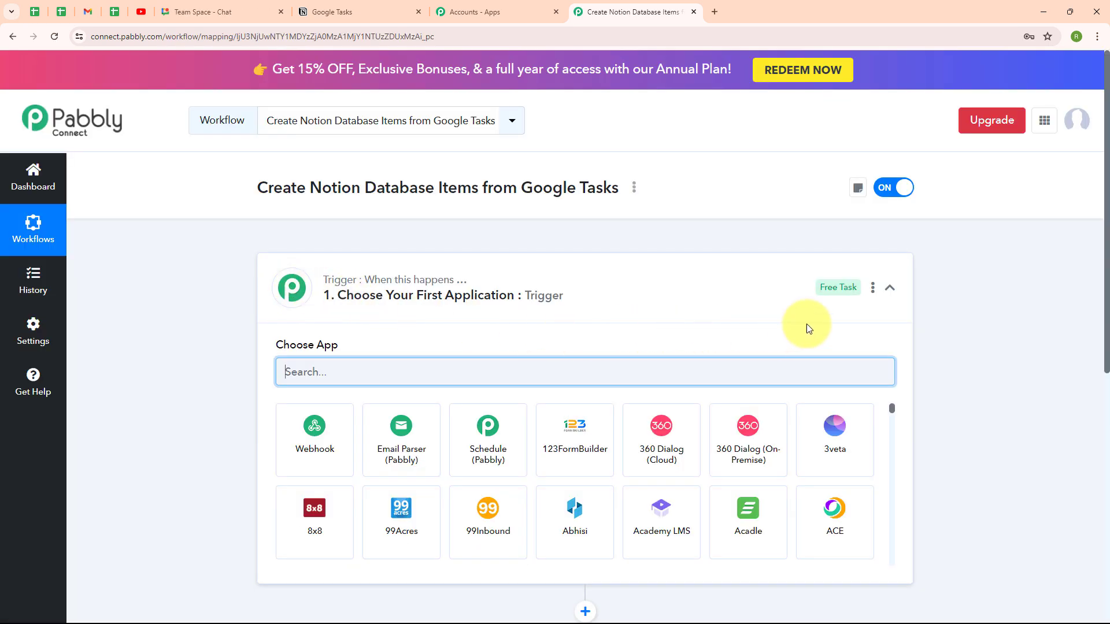
{"action": "left_click", "coordinate": [890, 289]}
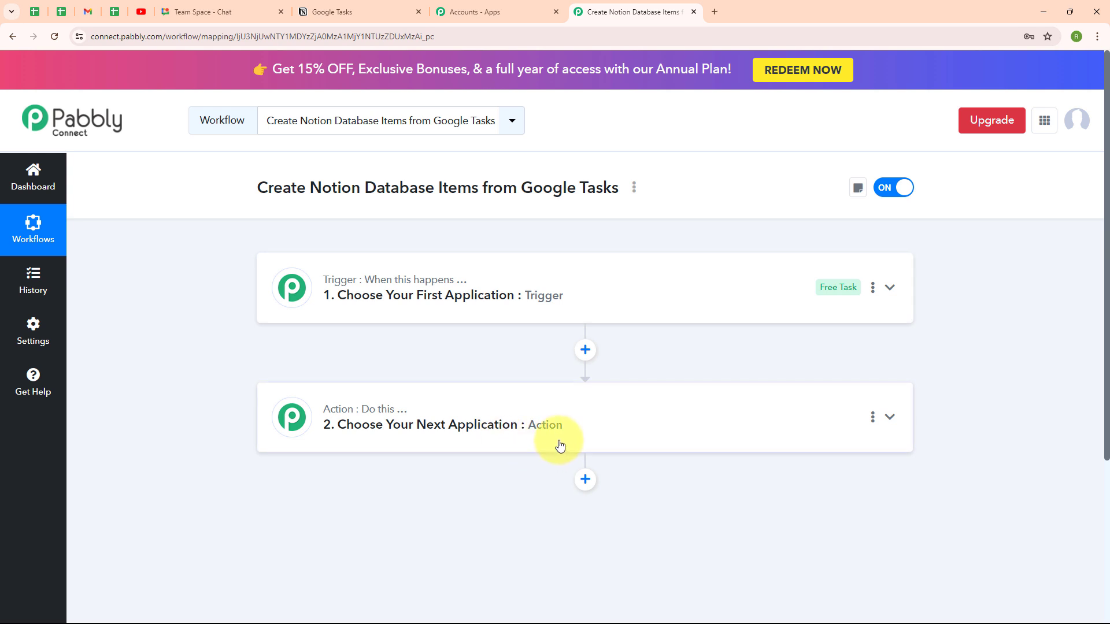
{"action": "left_click", "coordinate": [889, 288]}
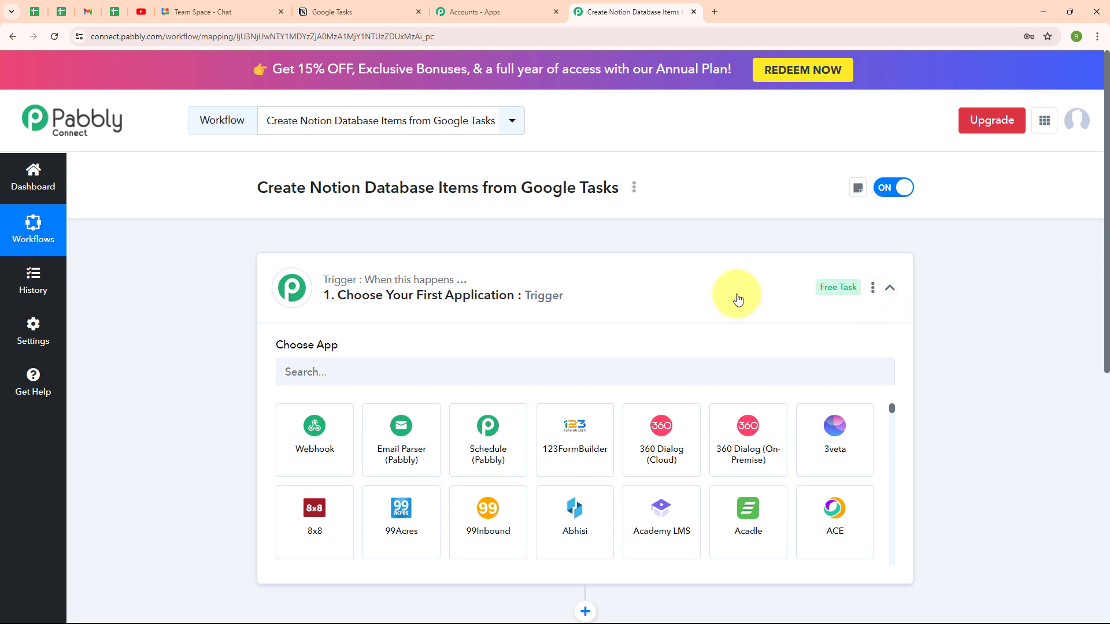
Choose Google Tasks as the trigger application with New Task as the trigger event
{"action": "left_click", "coordinate": [380, 371]}
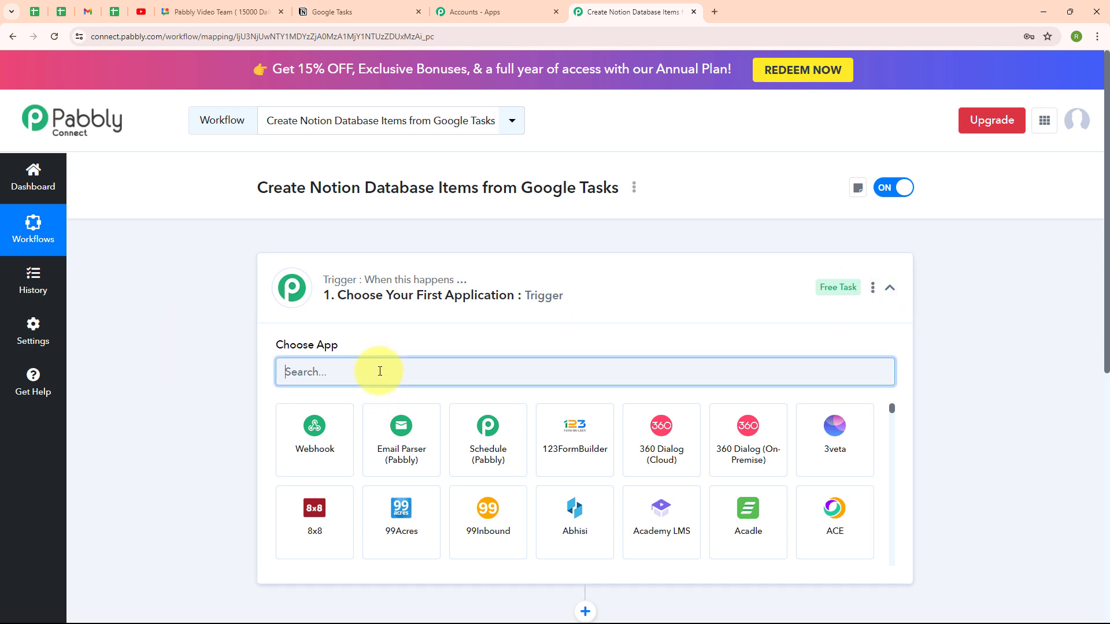
{"action": "type", "text": "g"}
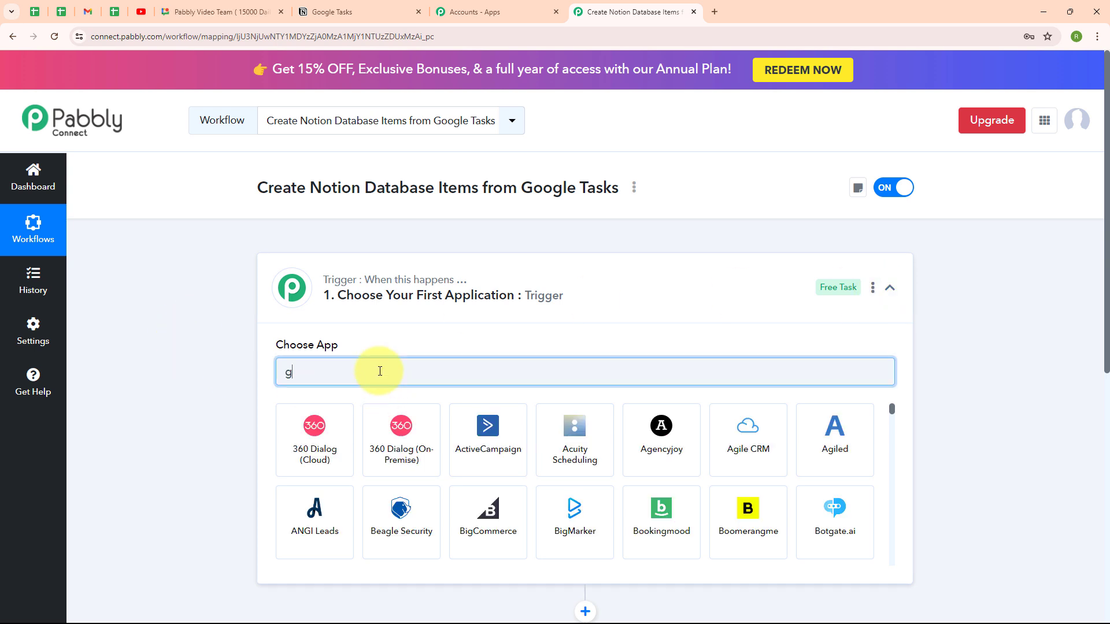
{"action": "type", "text": "oo"}
{"action": "left_click", "coordinate": [839, 526]}
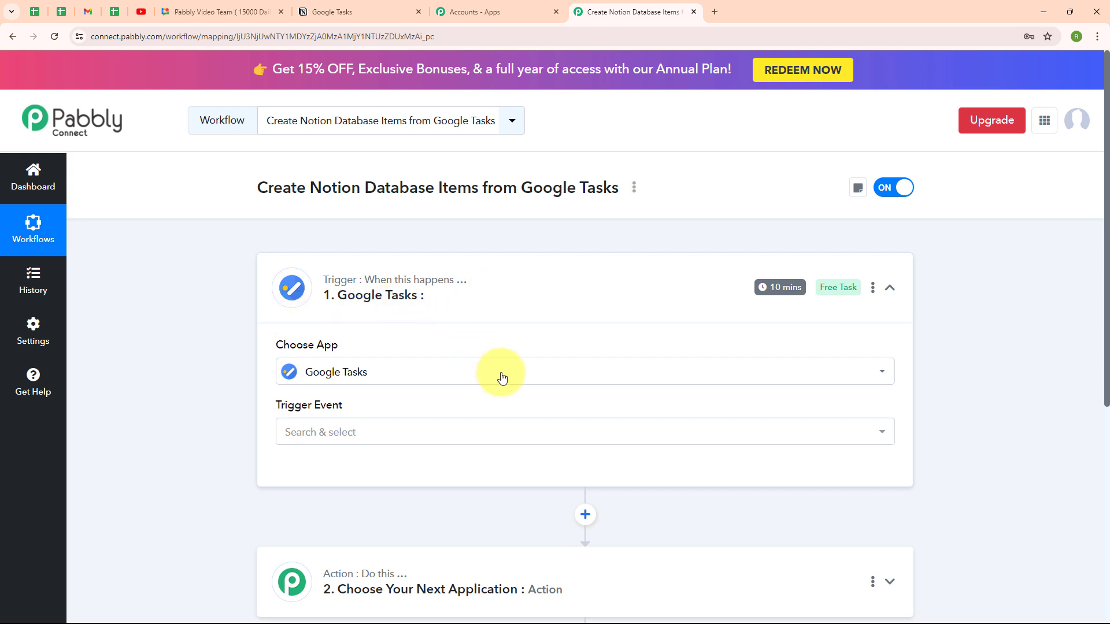
{"action": "left_click", "coordinate": [465, 440]}
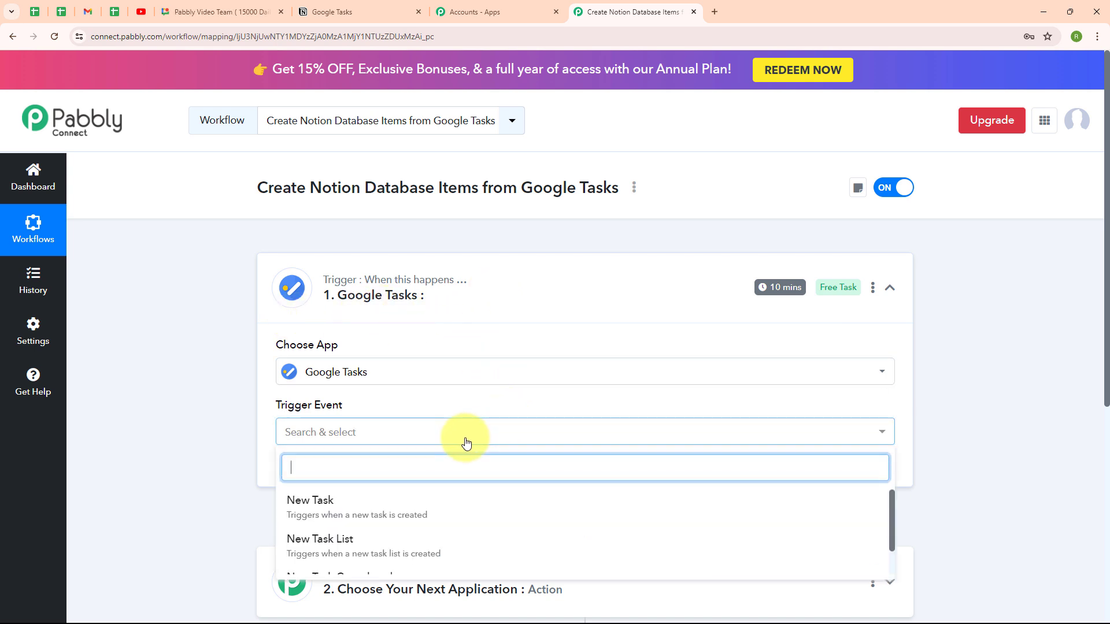
{"action": "left_click", "coordinate": [468, 519]}
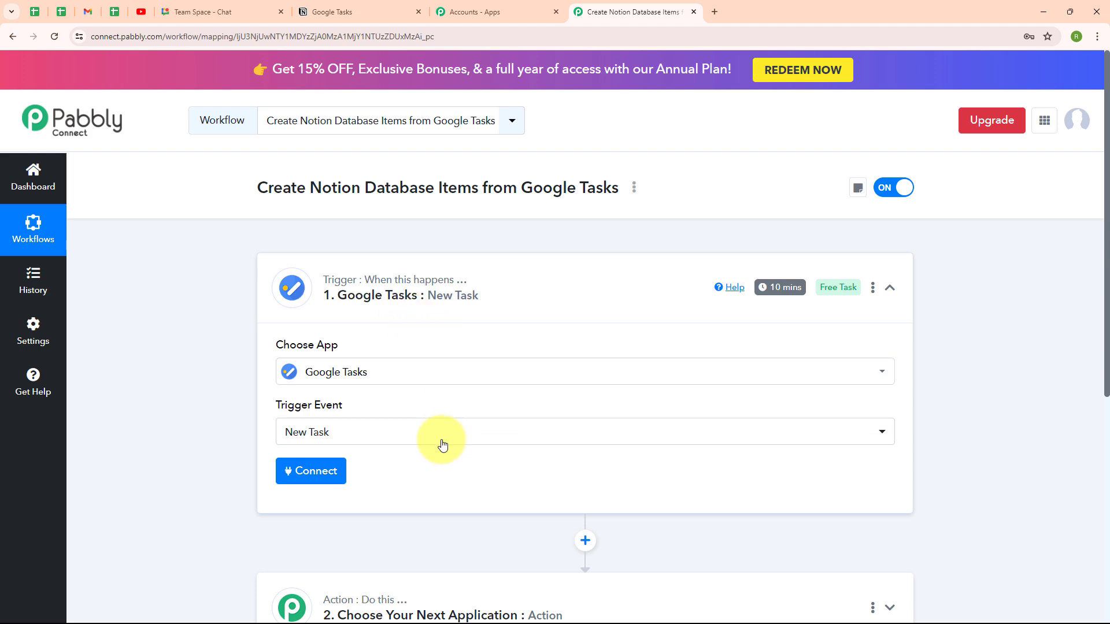
Connect Google Tasks through a new connection, signing in with the Google account and allowing Pabbly Connect access
{"action": "left_click", "coordinate": [294, 475]}
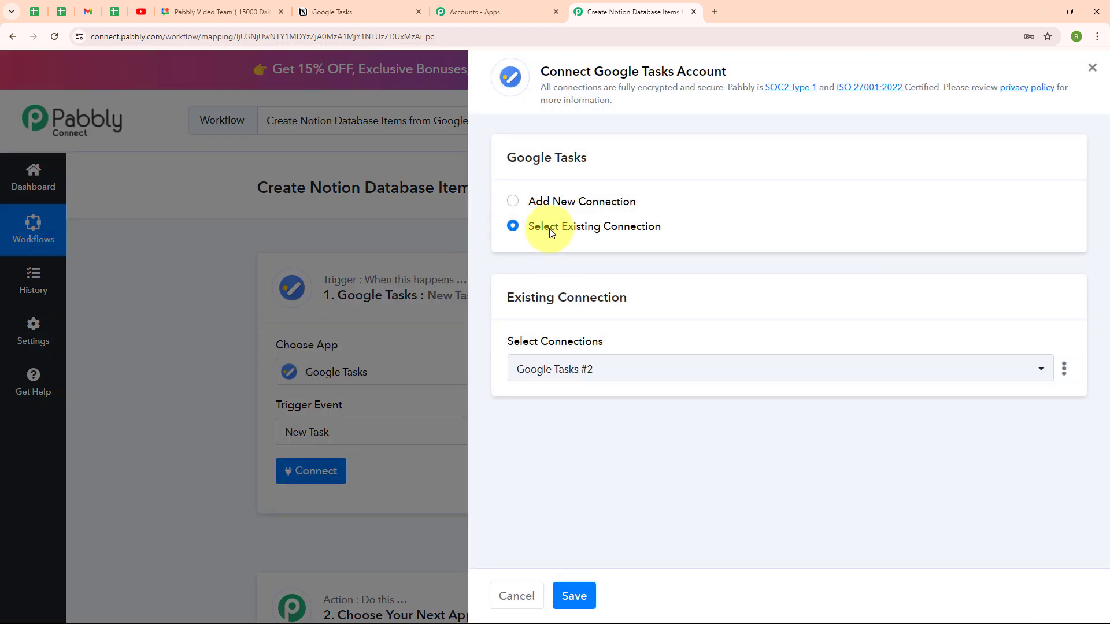
{"action": "left_click", "coordinate": [513, 202]}
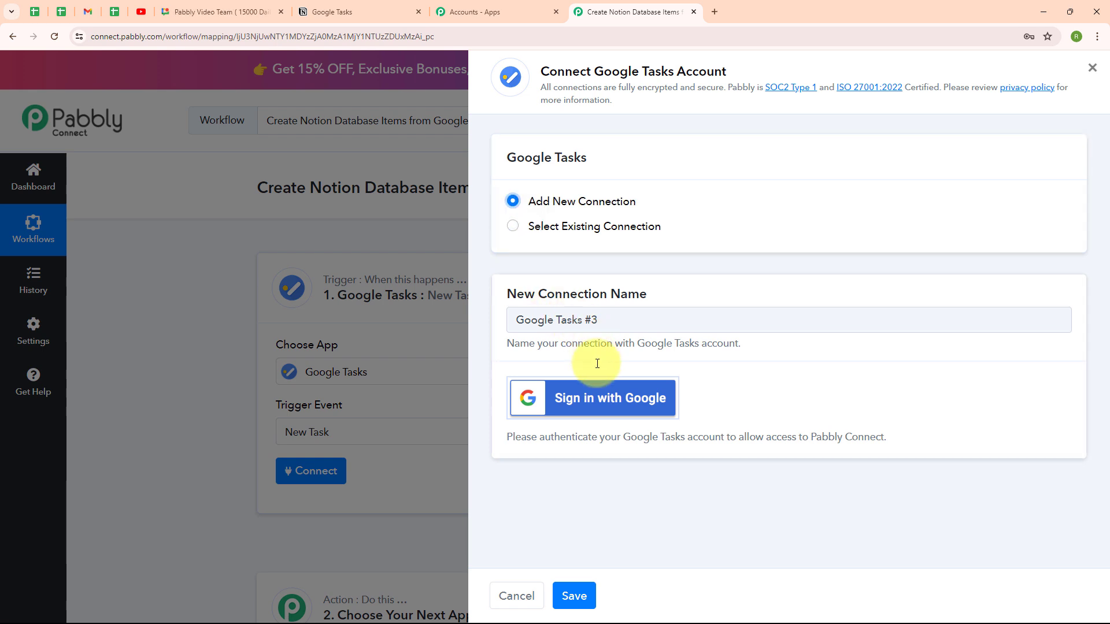
{"action": "left_click", "coordinate": [587, 394]}
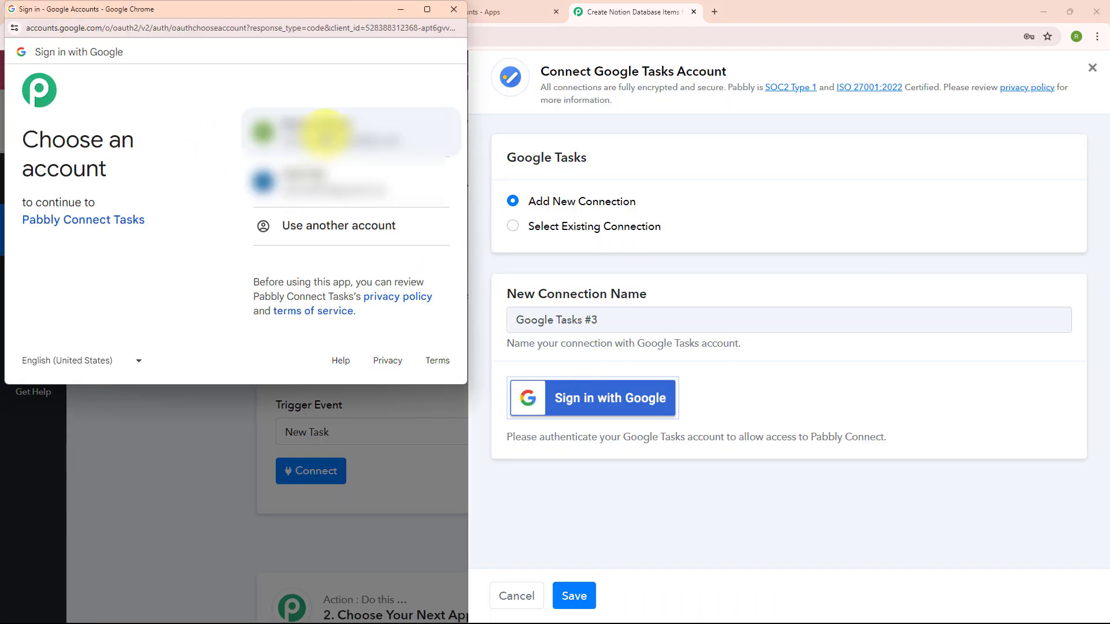
{"action": "left_click", "coordinate": [326, 134]}
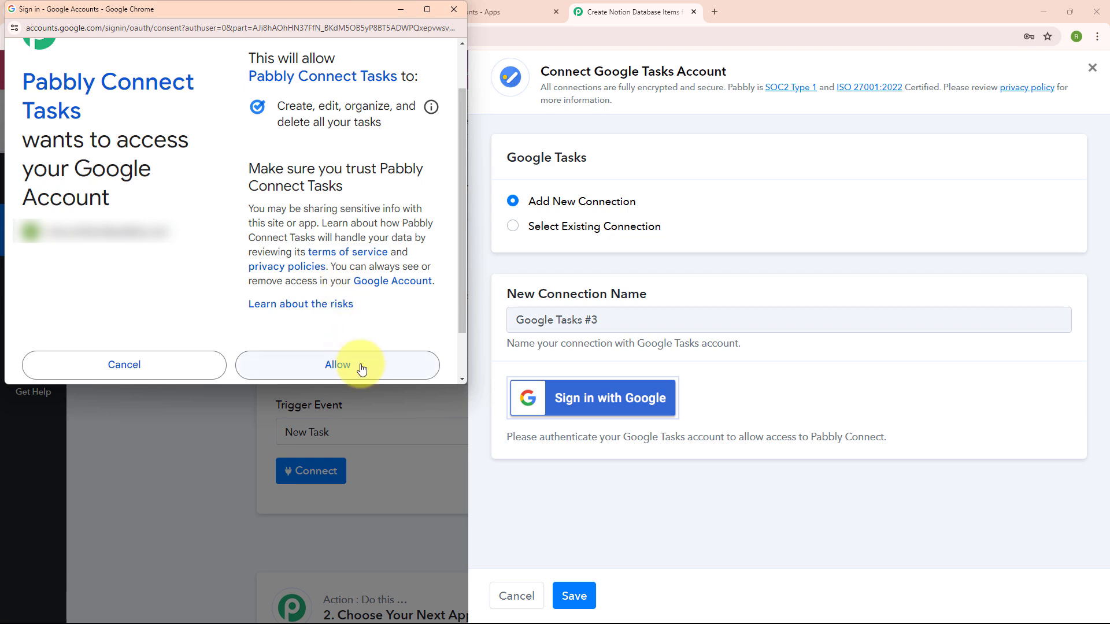
{"action": "left_click", "coordinate": [361, 367]}
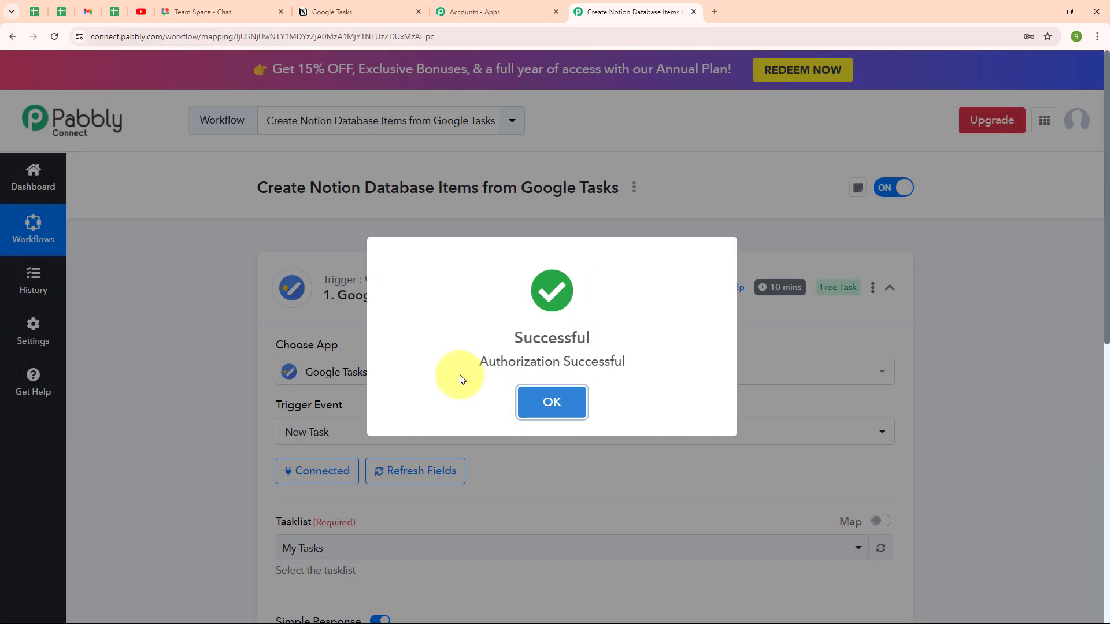
{"action": "left_click", "coordinate": [552, 402]}
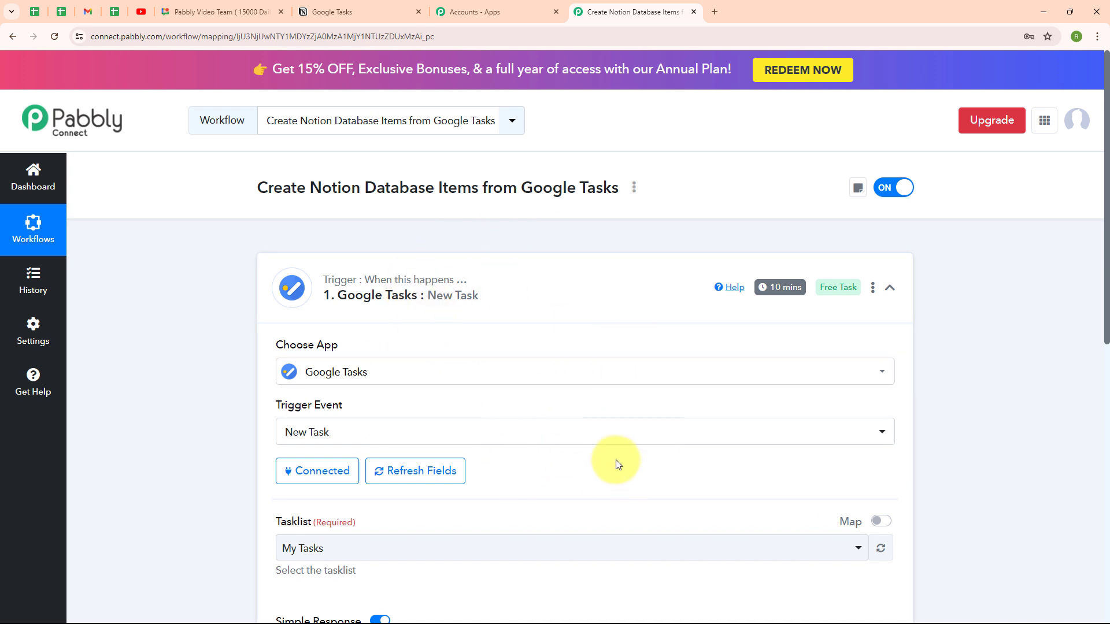
Switch to Google Chat and examine which Google Tasks lists are available for the trigger's Tasklist setting
{"action": "scroll", "coordinate": [615, 462], "scroll_direction": "down", "scroll_amount": 3}
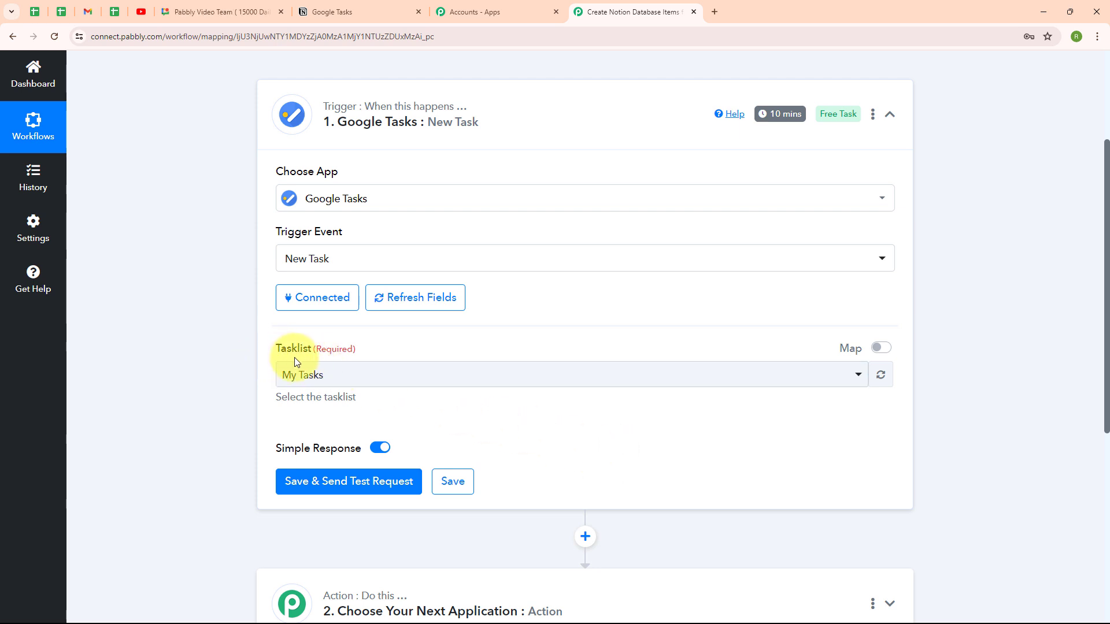
{"action": "left_click", "coordinate": [228, 5]}
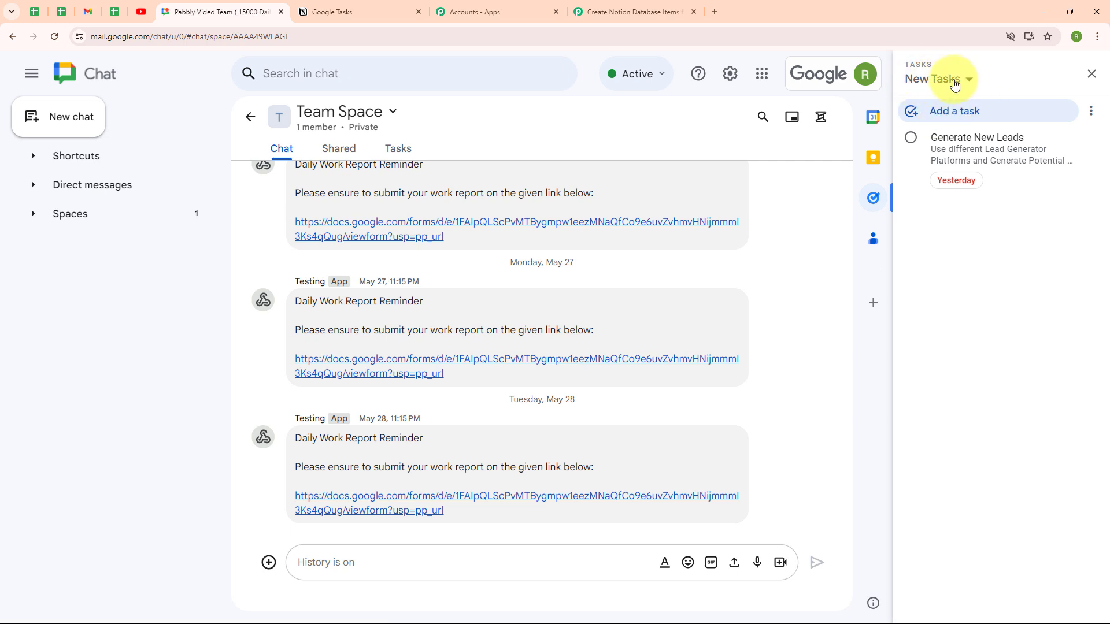
{"action": "left_click", "coordinate": [954, 85]}
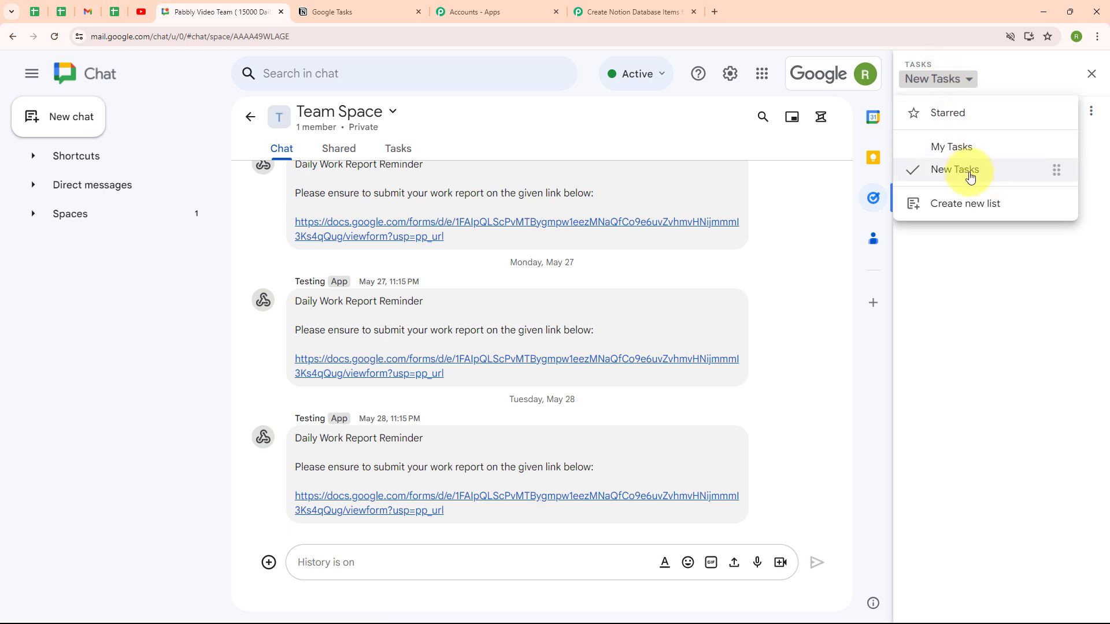
{"action": "left_click", "coordinate": [990, 241]}
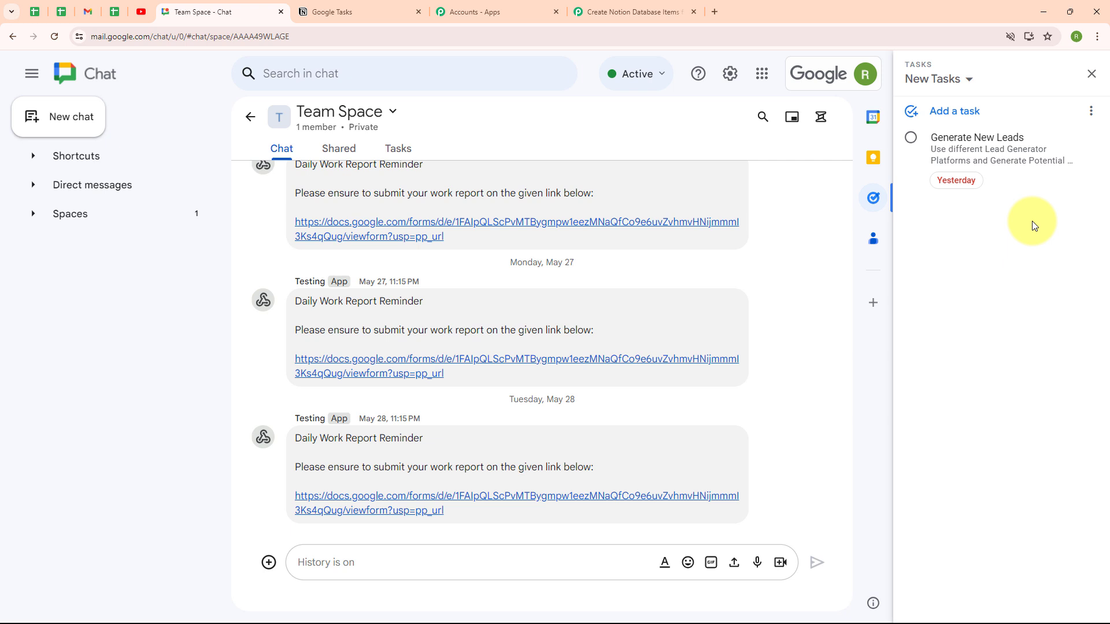
Return to the Pabbly Connect workflow and set the trigger's Tasklist to New Tasks
{"action": "left_click", "coordinate": [647, 7]}
{"action": "left_click", "coordinate": [553, 383]}
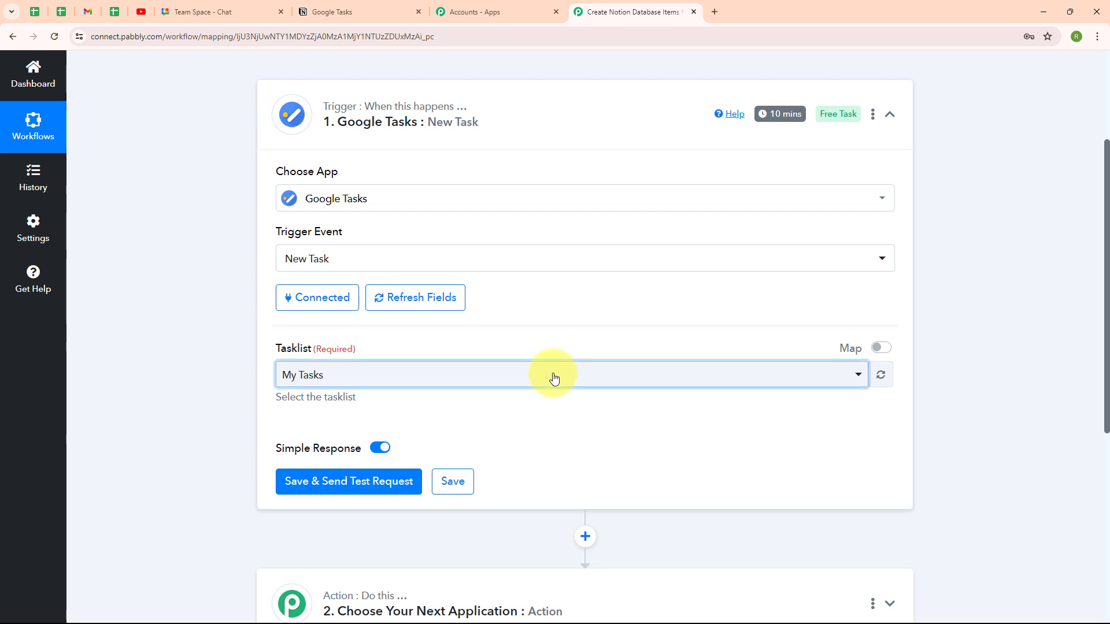
{"action": "left_click", "coordinate": [537, 474]}
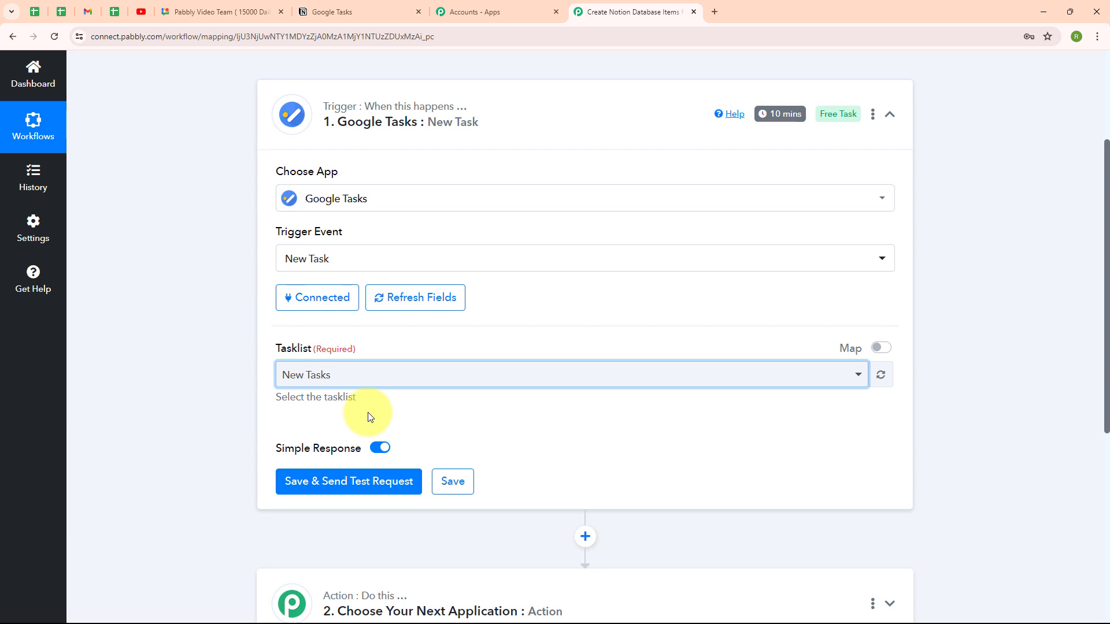
In Google Chat's New Tasks list, add the task "Create a Magazine Layout" with the details "Magazine Layout for The Spark Hotel."
{"action": "left_click", "coordinate": [224, 16]}
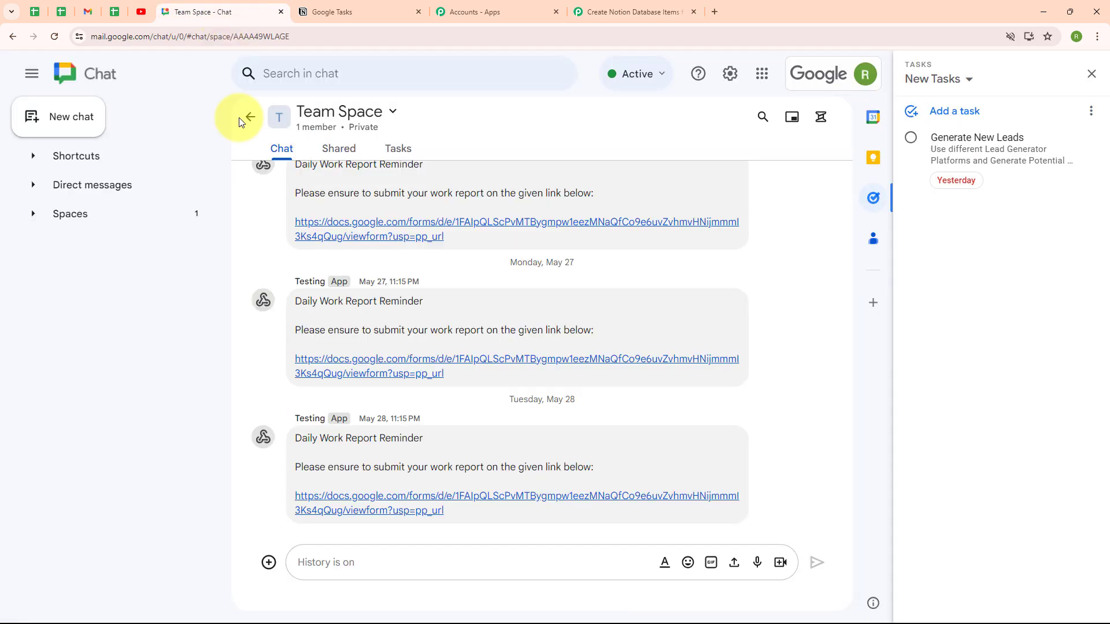
{"action": "left_click", "coordinate": [966, 111]}
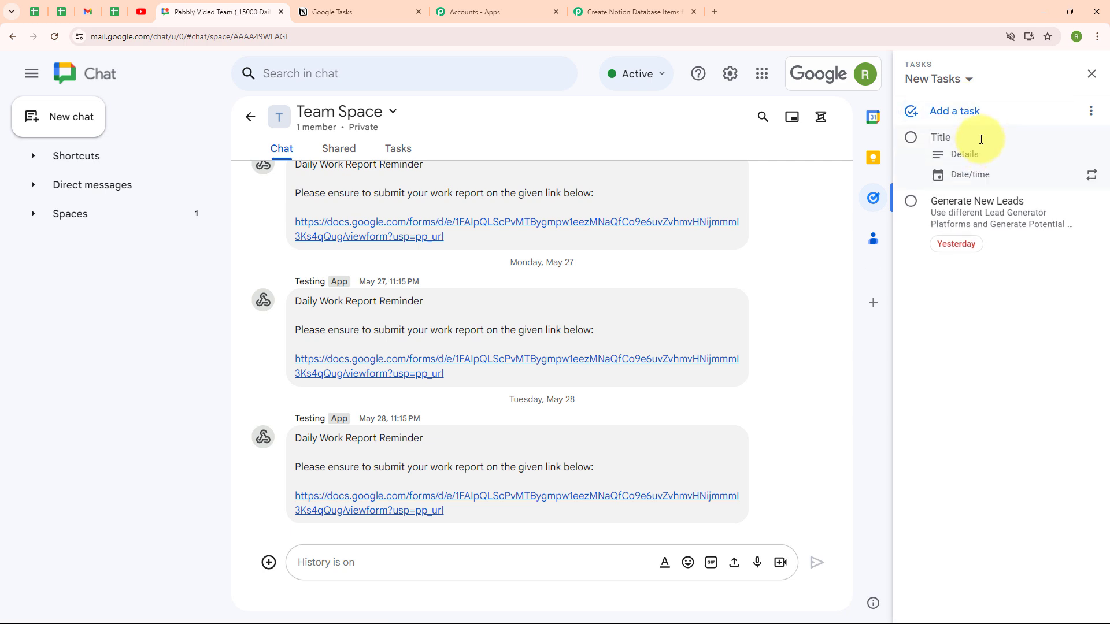
{"action": "type", "text": "Create a Ma"}
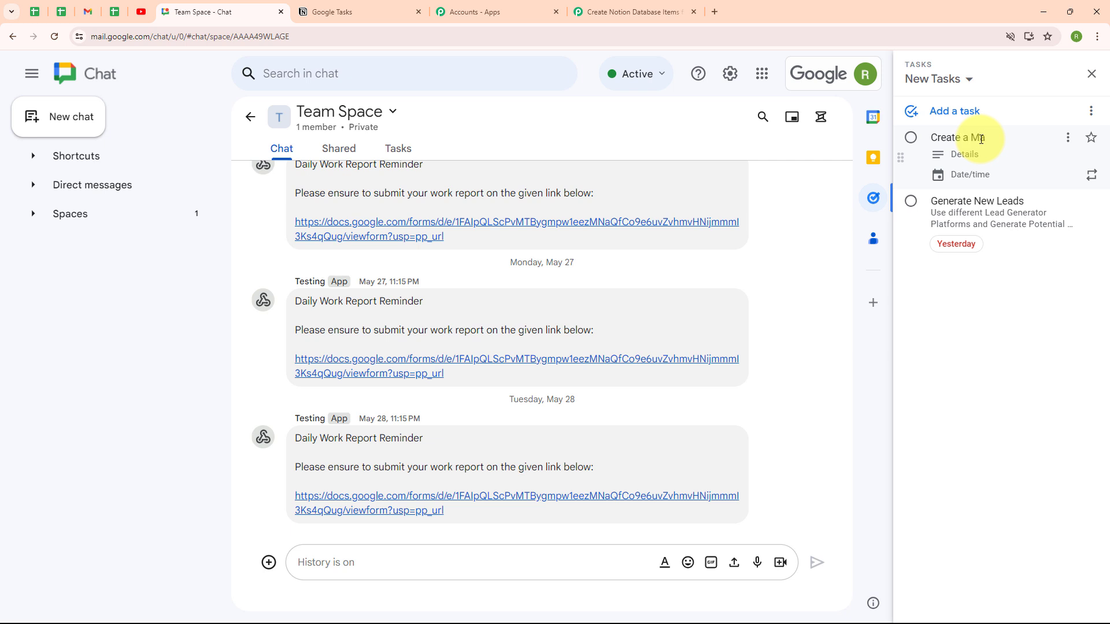
{"action": "type", "text": "gazine Layout"}
{"action": "left_click", "coordinate": [985, 153]}
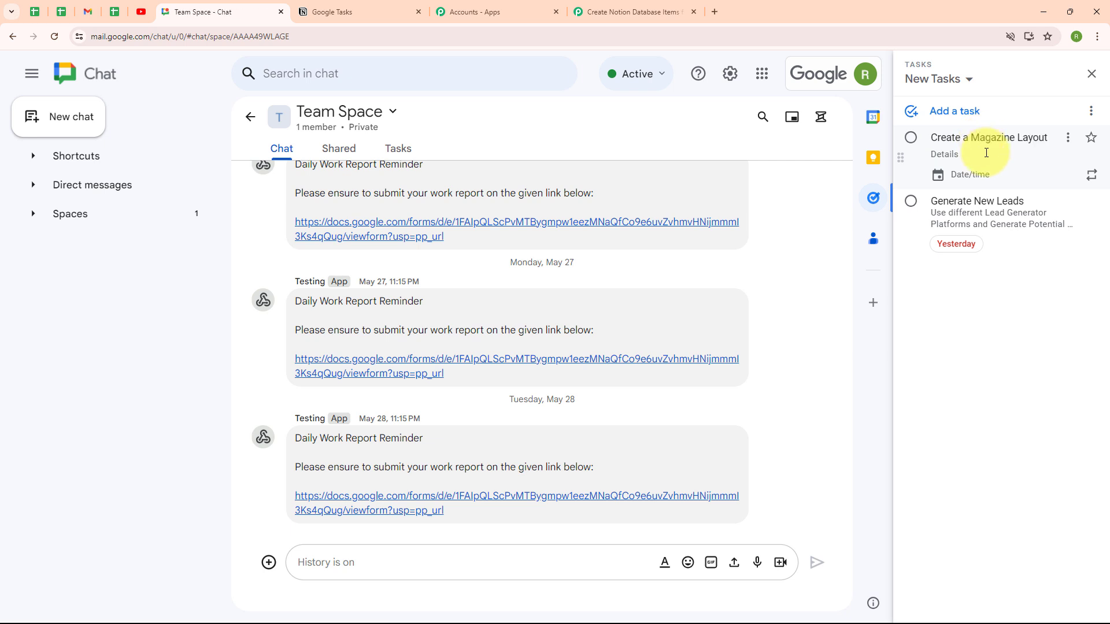
{"action": "type", "text": "Magazine Layout for The Spark Hotel."}
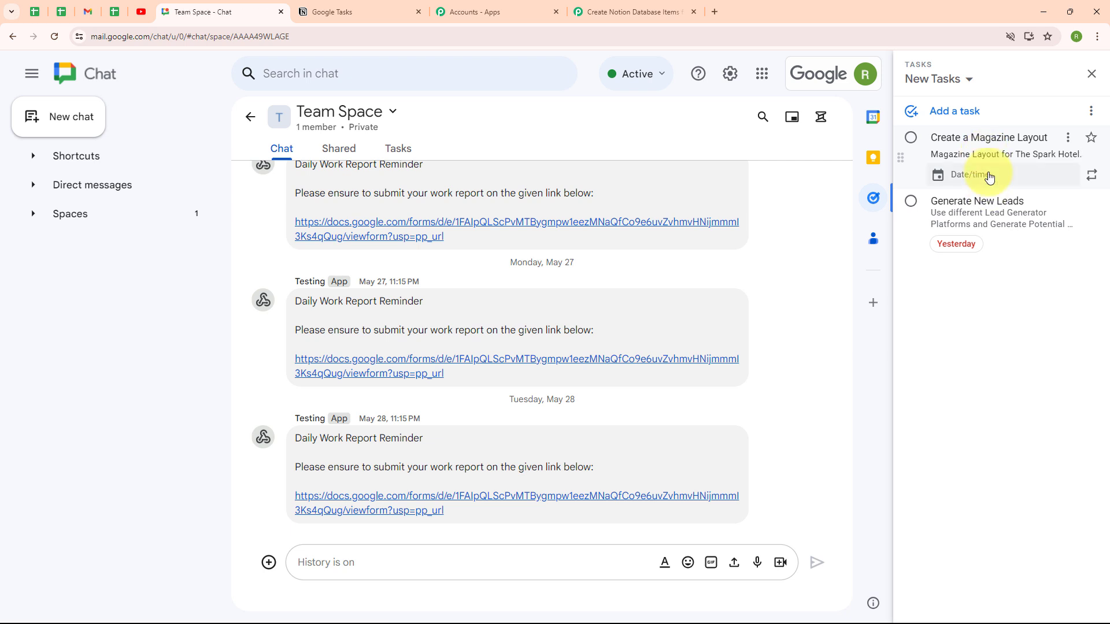
Schedule the magazine layout task for July 16, 2024 at 1:00 PM
{"action": "left_click", "coordinate": [983, 175]}
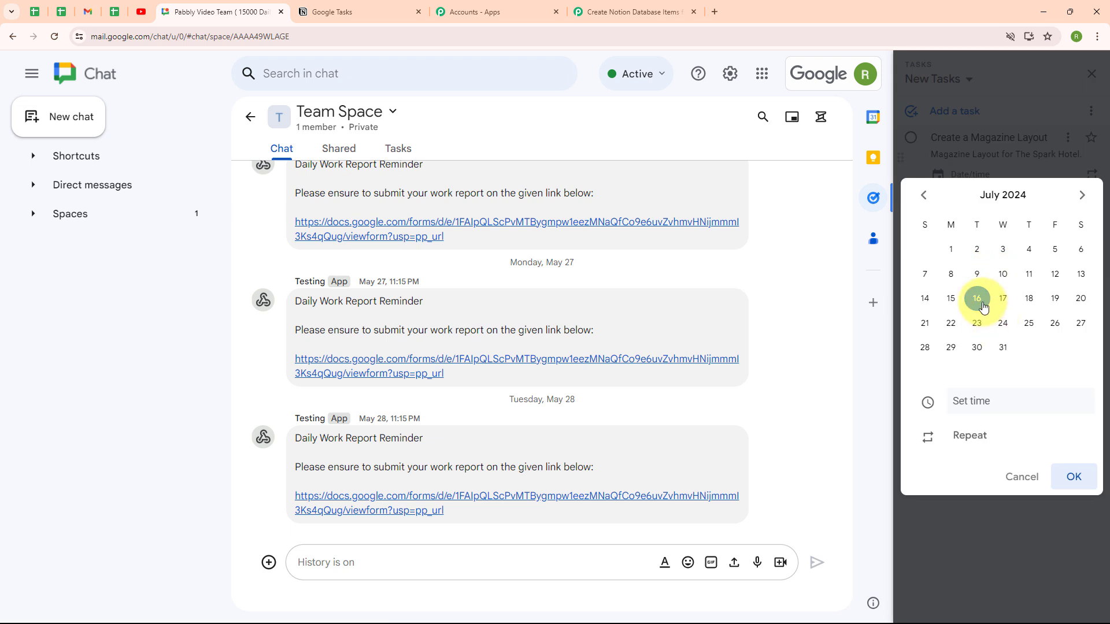
{"action": "left_click", "coordinate": [1015, 404]}
{"action": "scroll", "coordinate": [1021, 357], "scroll_direction": "down", "scroll_amount": 1}
{"action": "left_click", "coordinate": [990, 297]}
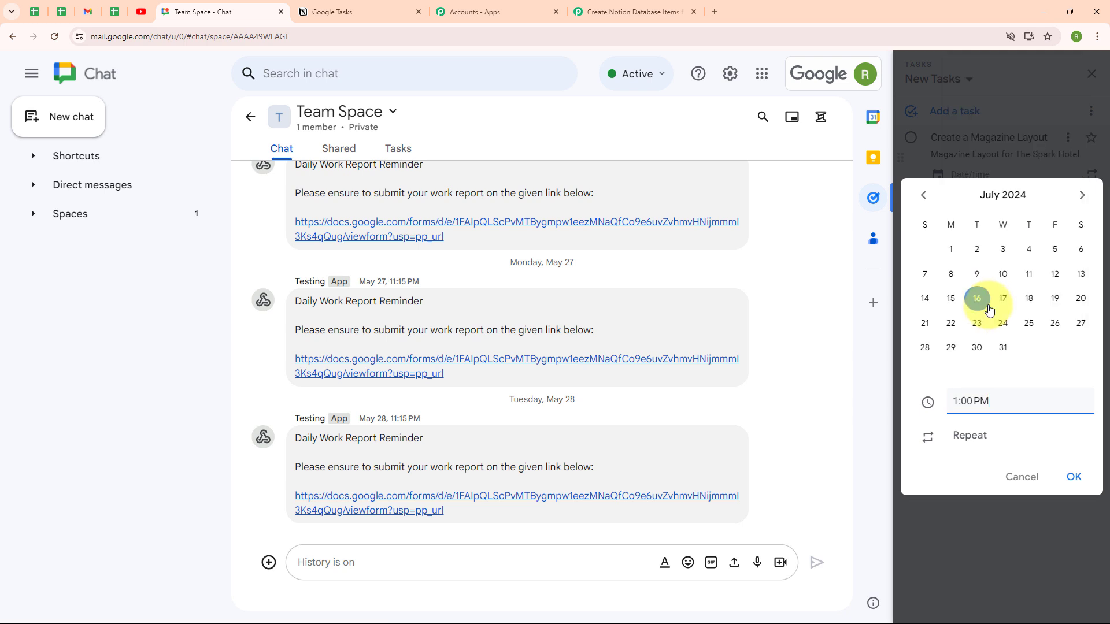
{"action": "left_click", "coordinate": [1074, 478]}
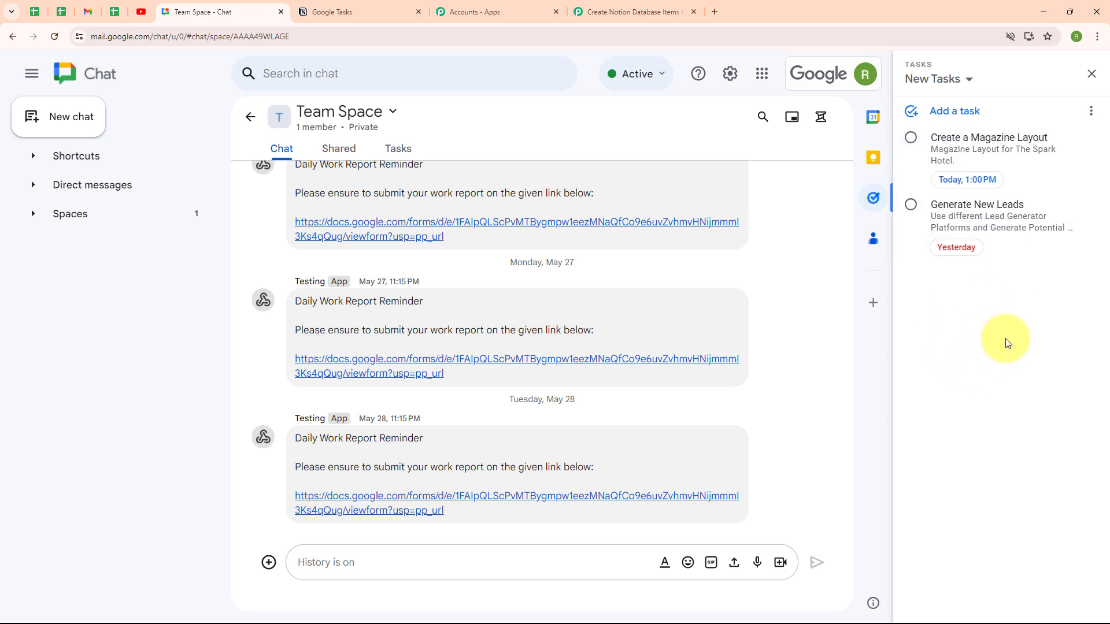
Switch back to the Pabbly Connect workflow, then save the Google Tasks trigger and send its test request
{"action": "left_click", "coordinate": [636, 11]}
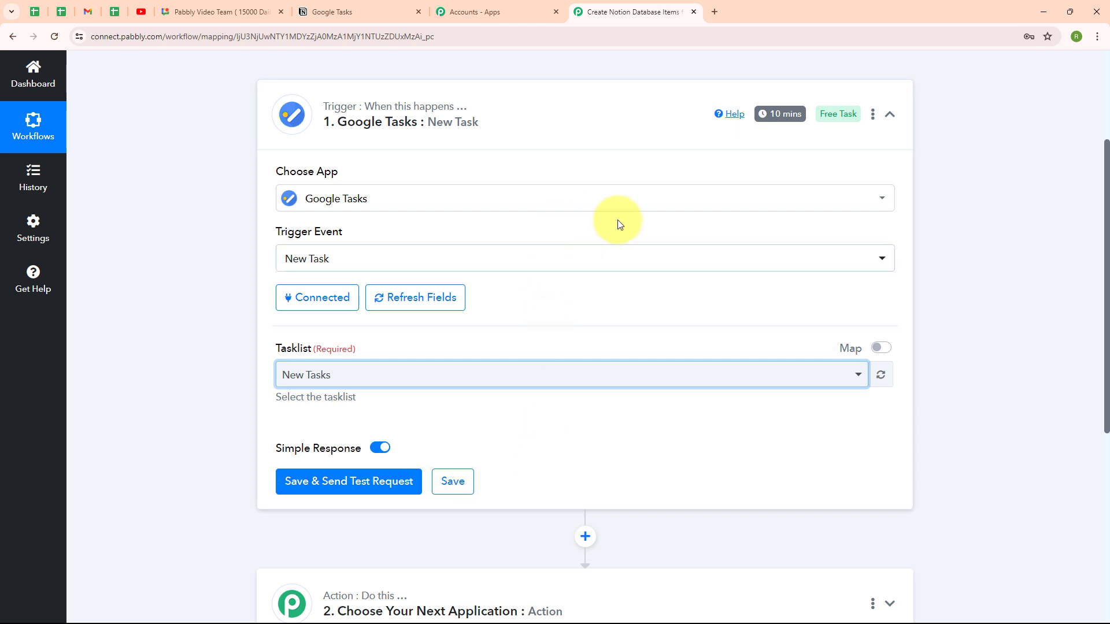
{"action": "left_click", "coordinate": [352, 492]}
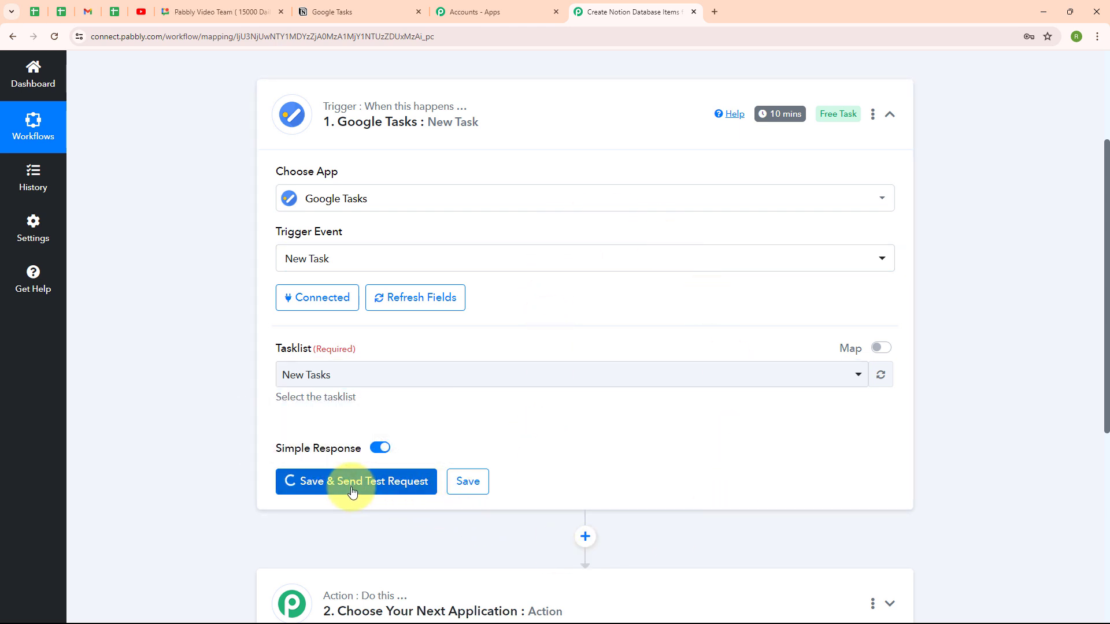
{"action": "scroll", "coordinate": [635, 508], "scroll_direction": "down", "scroll_amount": 5}
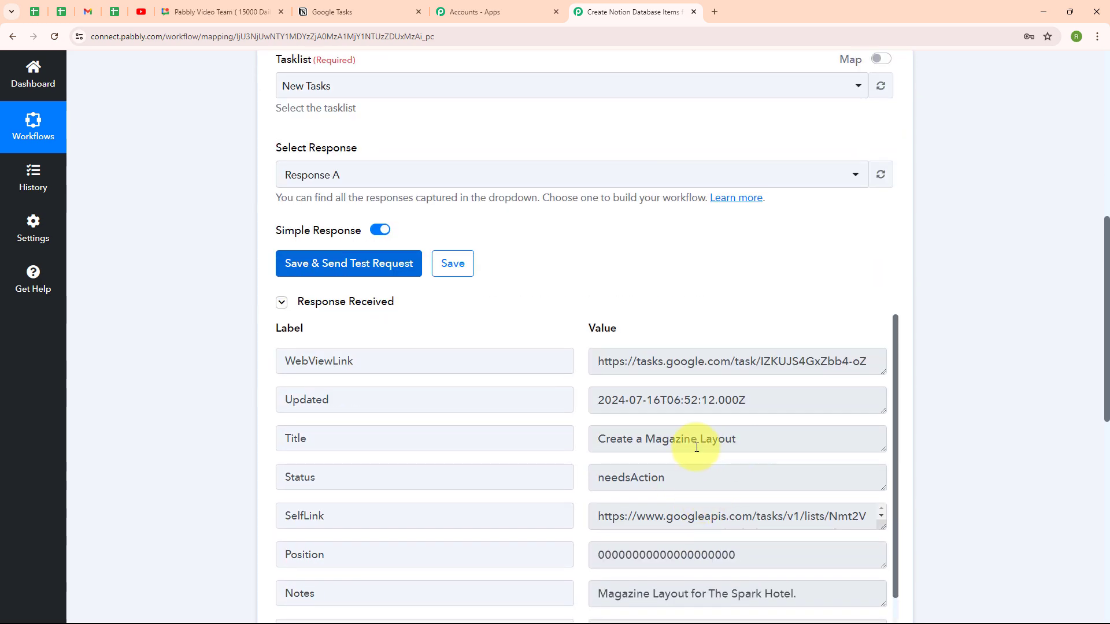
Examine the title, notes and due date in the response received by the Google Tasks trigger
{"action": "double_click", "coordinate": [607, 439]}
{"action": "left_click_drag", "start_coordinate": [704, 439], "coordinate": [783, 433]}
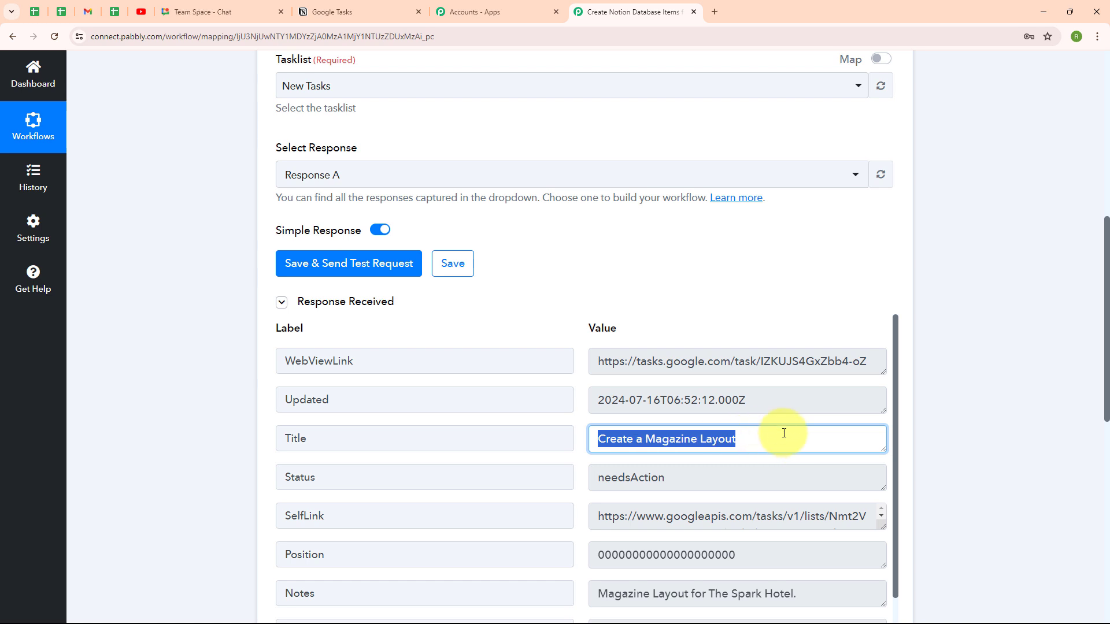
{"action": "left_click", "coordinate": [795, 426]}
{"action": "scroll", "coordinate": [795, 426], "scroll_direction": "down", "scroll_amount": 2}
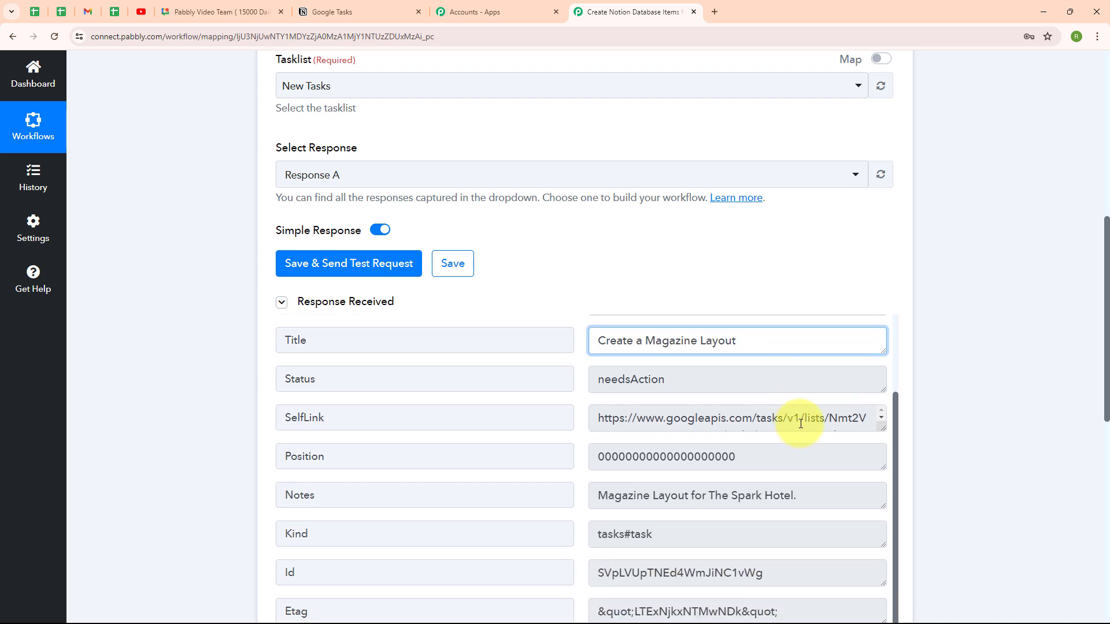
{"action": "scroll", "coordinate": [801, 424], "scroll_direction": "down", "scroll_amount": 1}
{"action": "scroll", "coordinate": [797, 460], "scroll_direction": "down", "scroll_amount": 2}
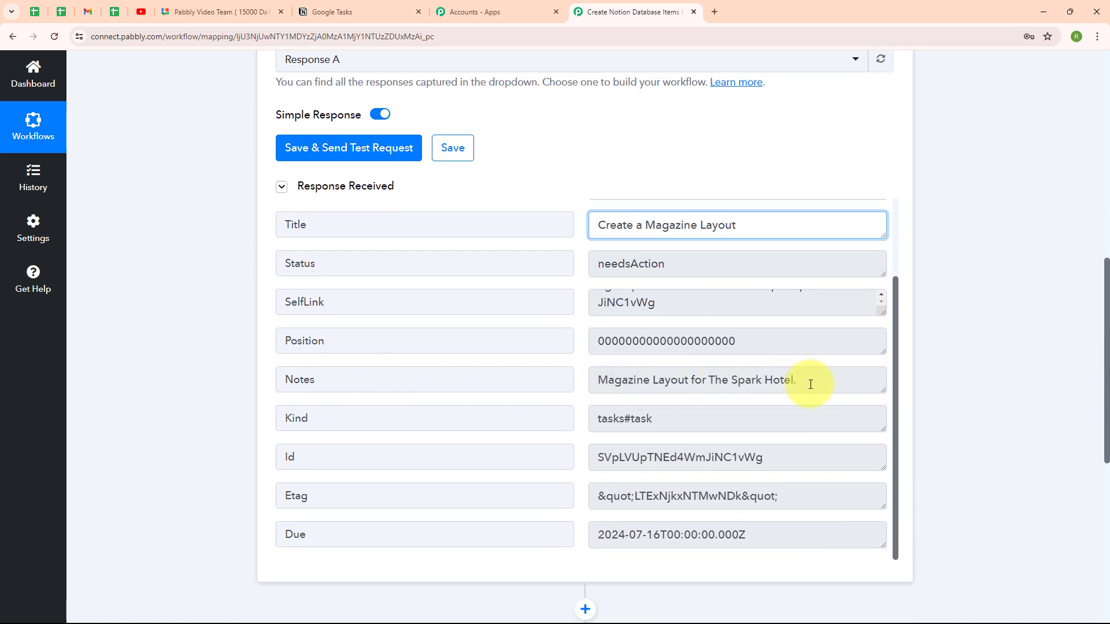
{"action": "left_click_drag", "start_coordinate": [811, 384], "coordinate": [581, 384]}
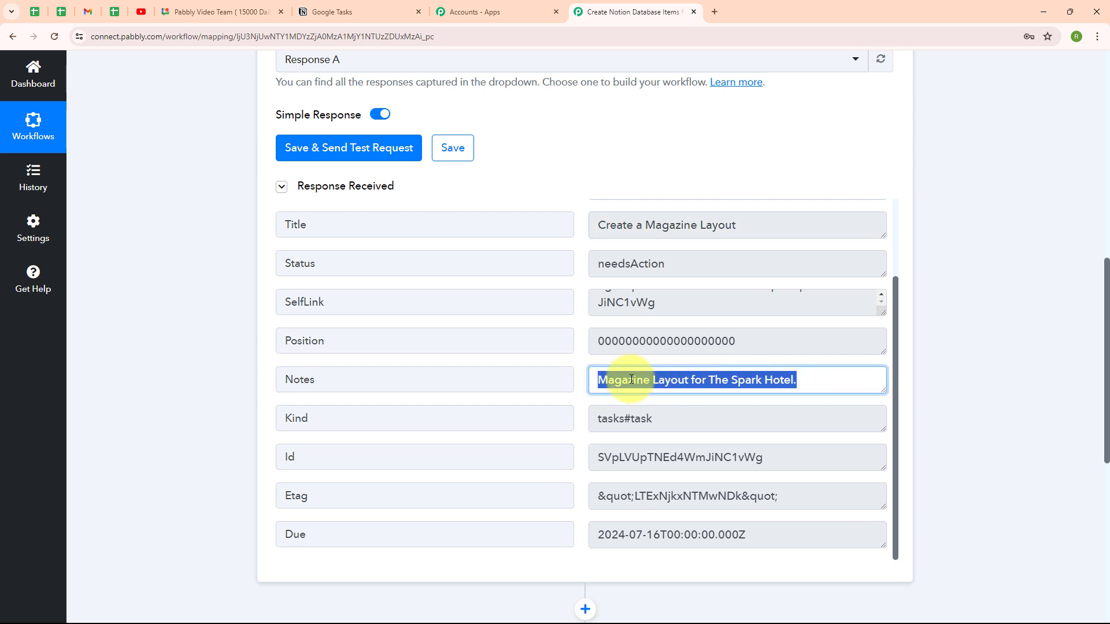
{"action": "left_click", "coordinate": [592, 416]}
{"action": "left_click_drag", "start_coordinate": [595, 534], "coordinate": [580, 557]}
{"action": "left_click", "coordinate": [531, 572]}
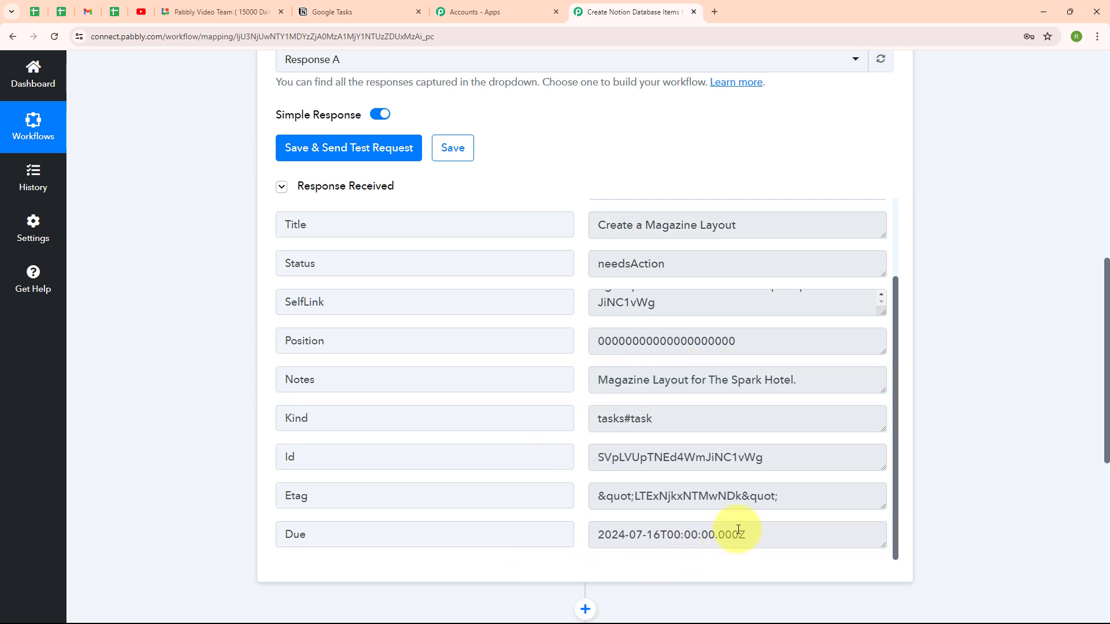
{"action": "left_click_drag", "start_coordinate": [738, 529], "coordinate": [538, 502]}
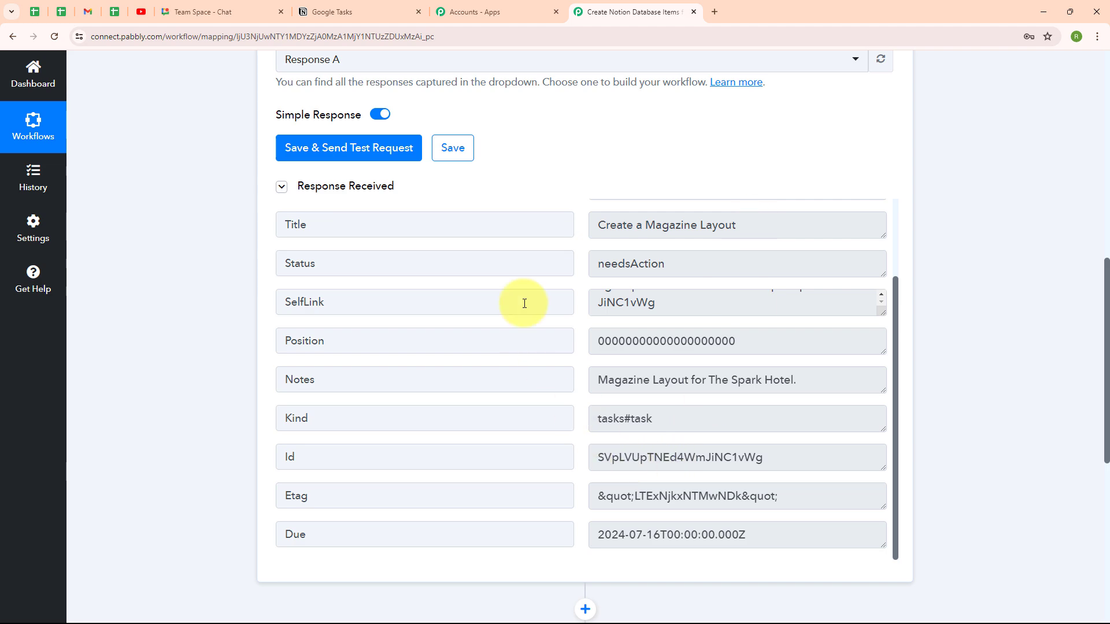
{"action": "scroll", "coordinate": [872, 162], "scroll_direction": "up", "scroll_amount": 3}
{"action": "scroll", "coordinate": [873, 162], "scroll_direction": "up", "scroll_amount": 5}
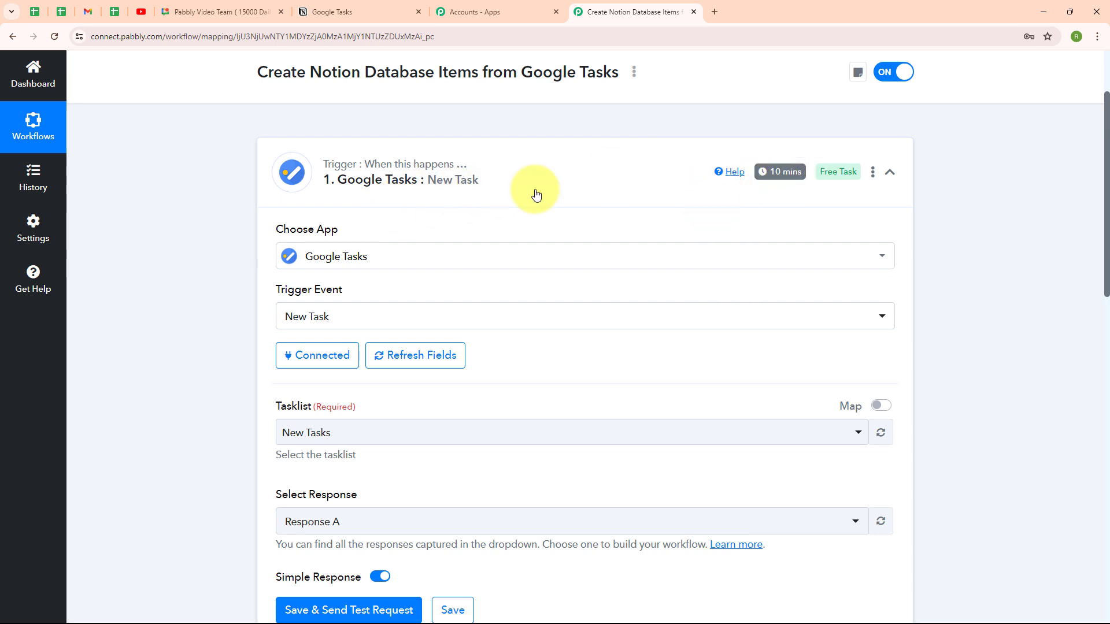
Collapse the trigger and choose Notion as the action application with Create Database Item as the action event
{"action": "left_click", "coordinate": [889, 173]}
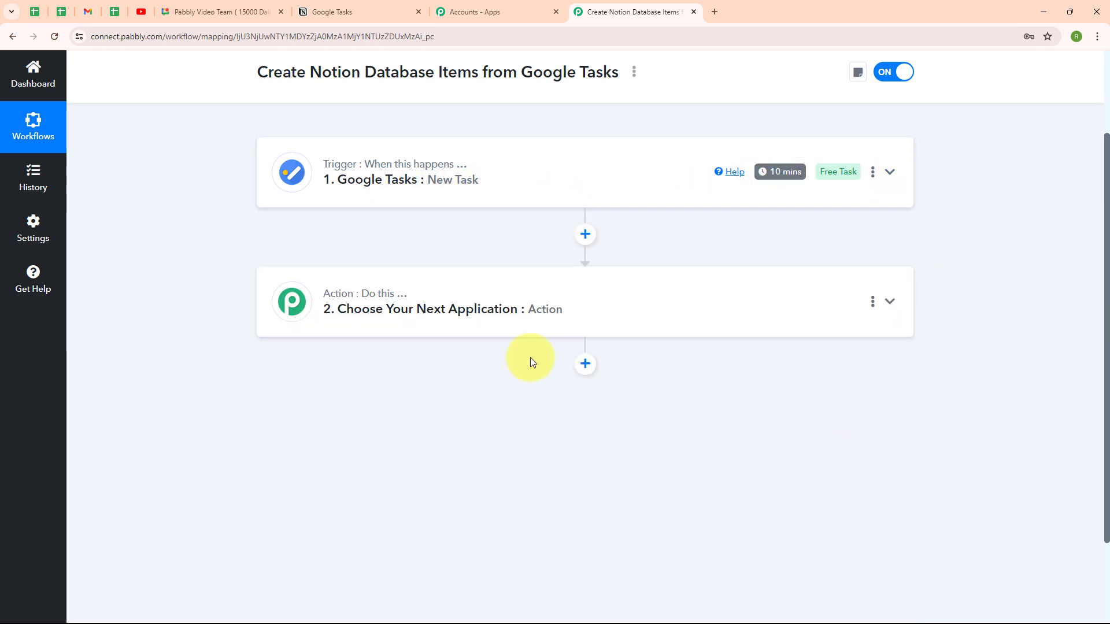
{"action": "left_click", "coordinate": [404, 312]}
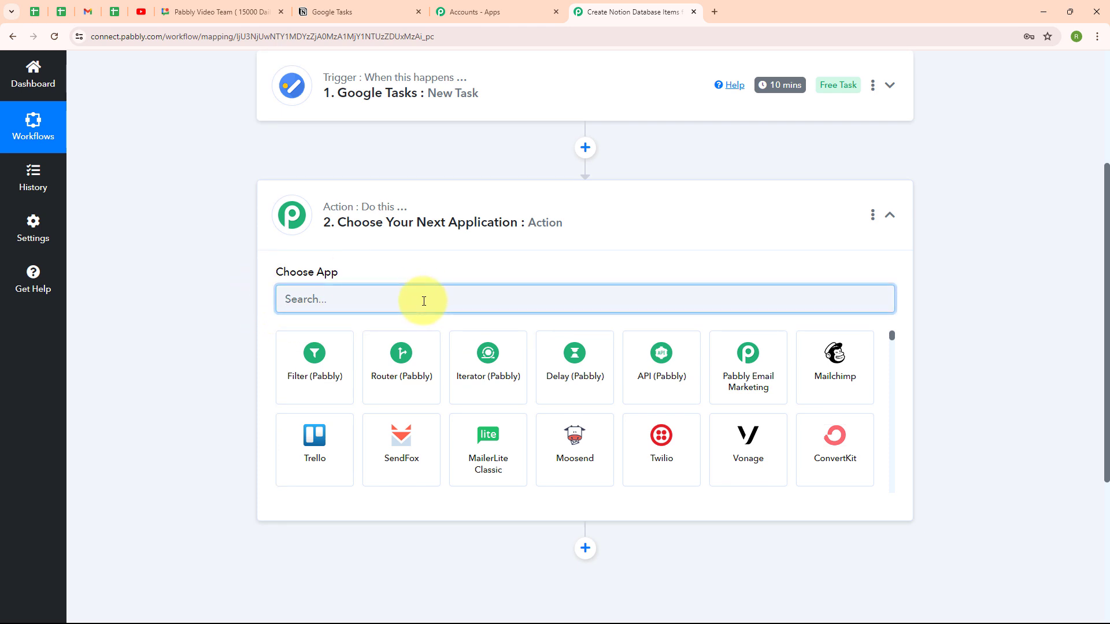
{"action": "type", "text": "noti"}
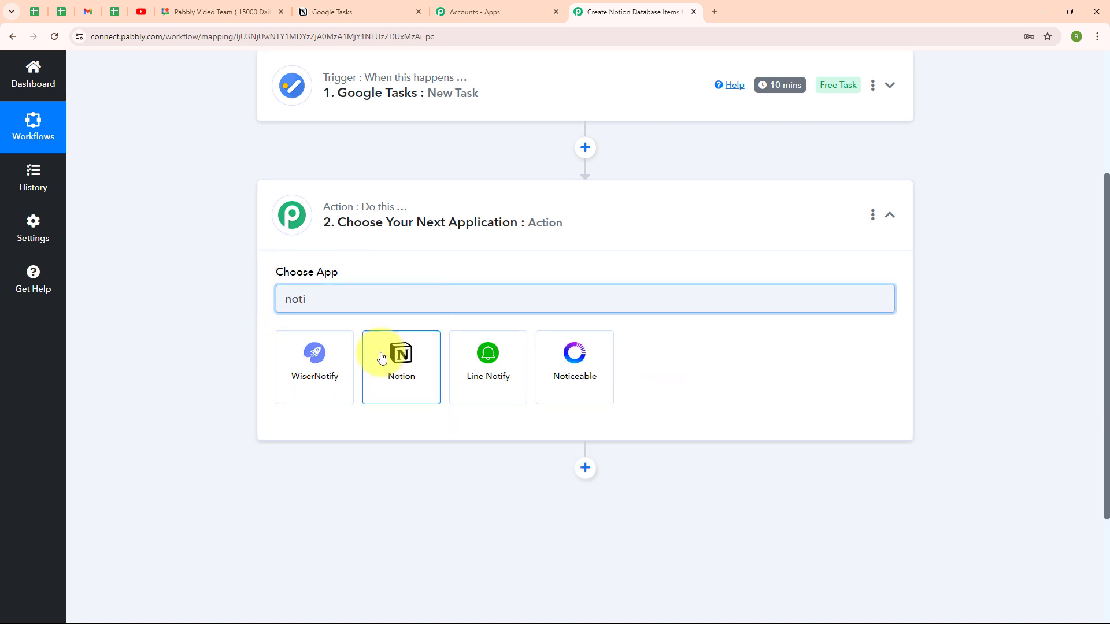
{"action": "left_click", "coordinate": [382, 354]}
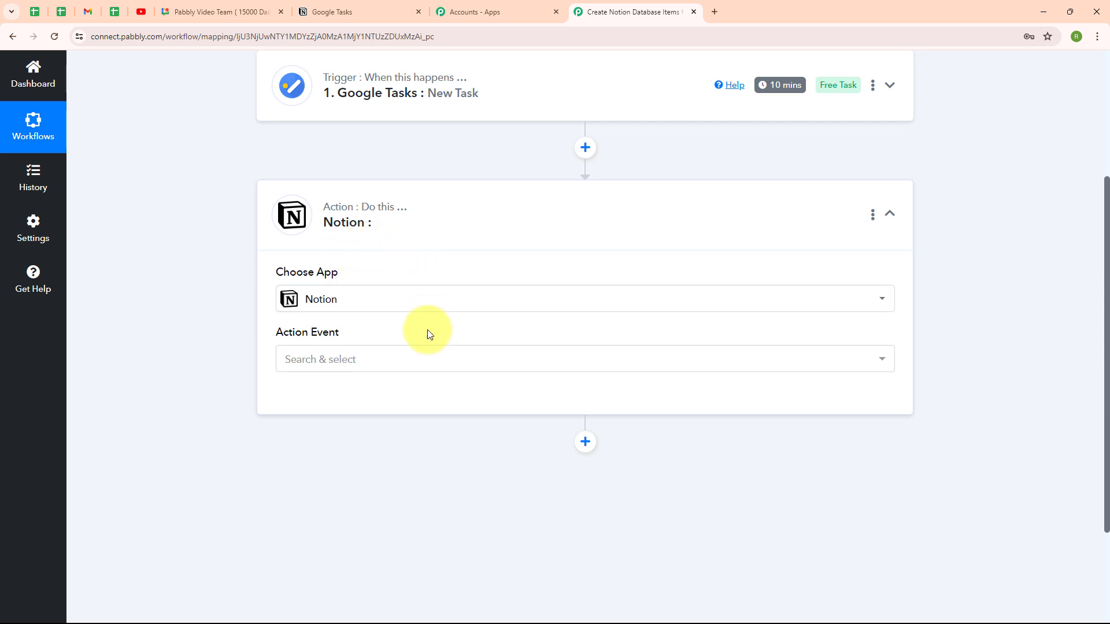
{"action": "left_click", "coordinate": [399, 361]}
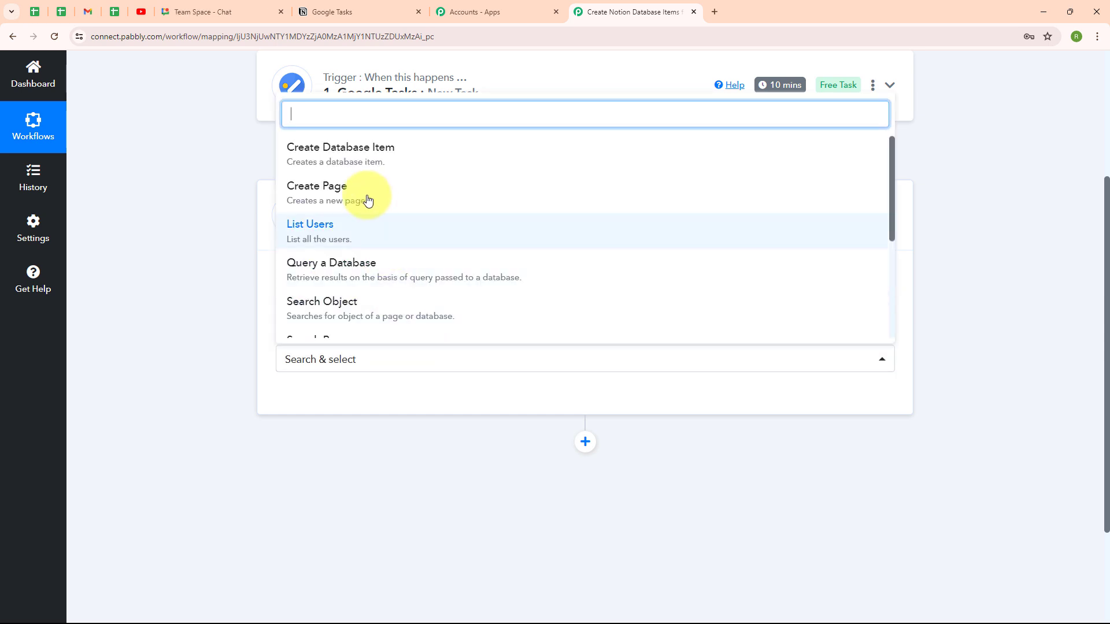
{"action": "left_click", "coordinate": [370, 165]}
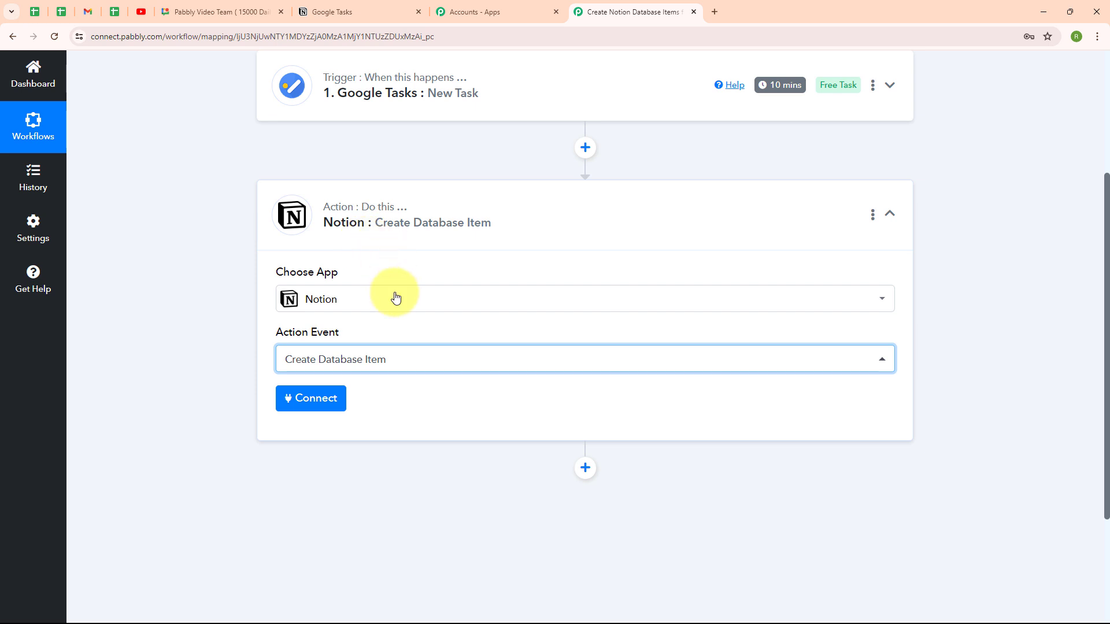
Connect Notion through a new connection, allowing Pabbly Connect access to all pages of the workspace
{"action": "left_click", "coordinate": [315, 405]}
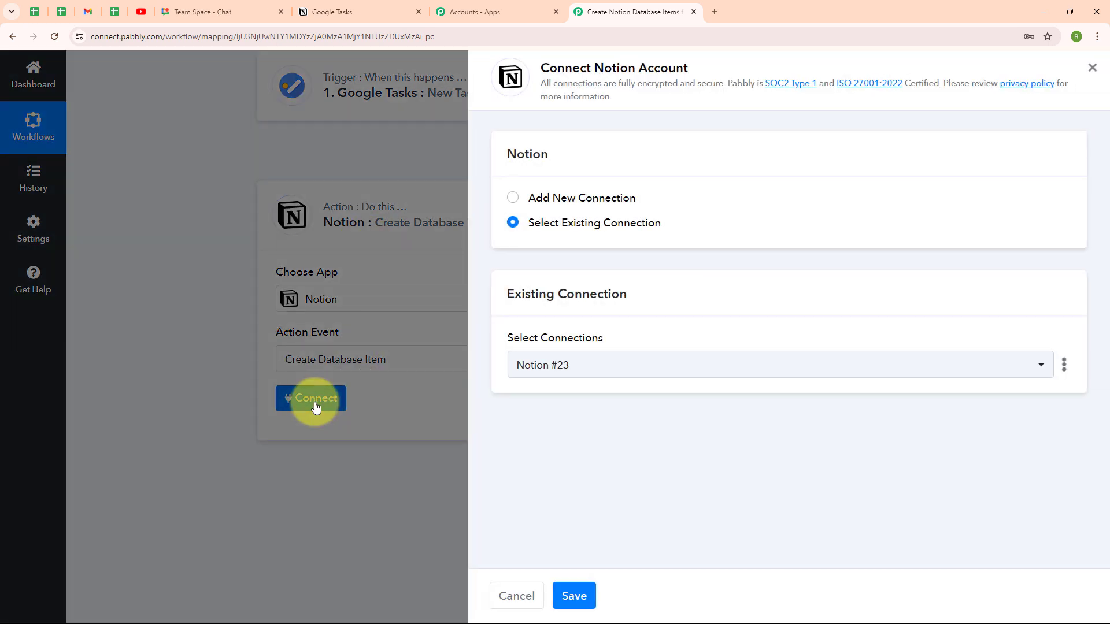
{"action": "left_click", "coordinate": [513, 197]}
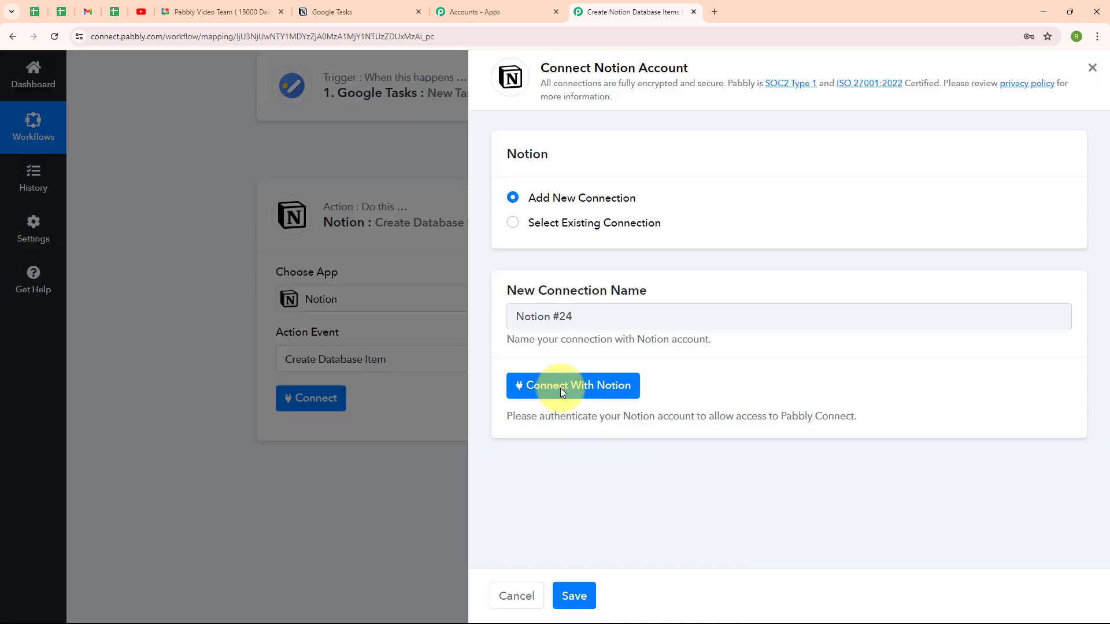
{"action": "left_click", "coordinate": [560, 391]}
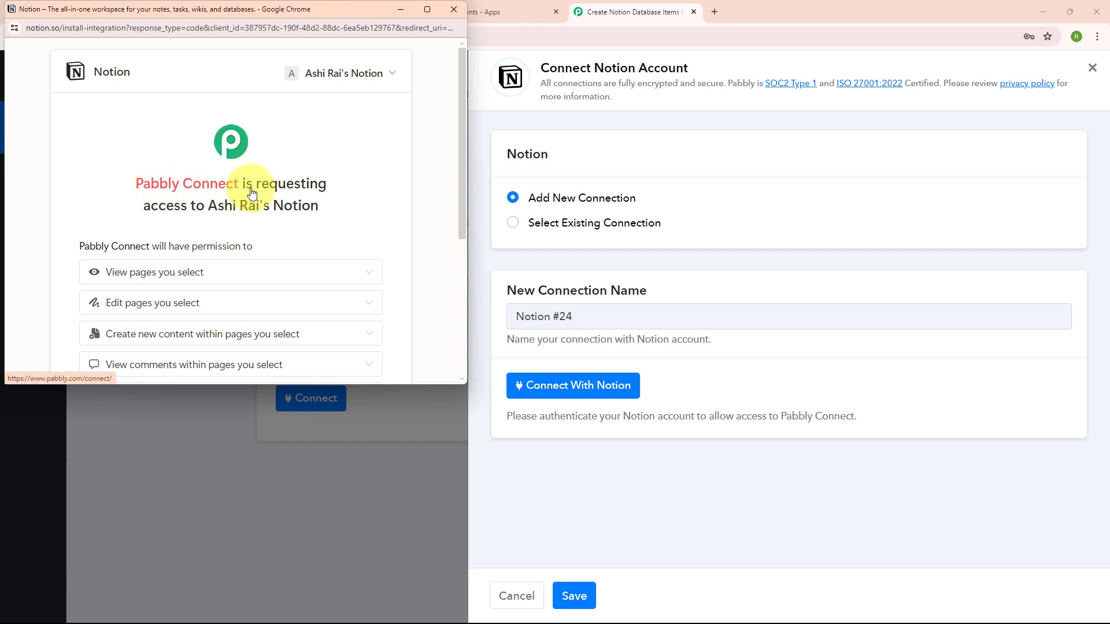
{"action": "scroll", "coordinate": [374, 226], "scroll_direction": "down", "scroll_amount": 3}
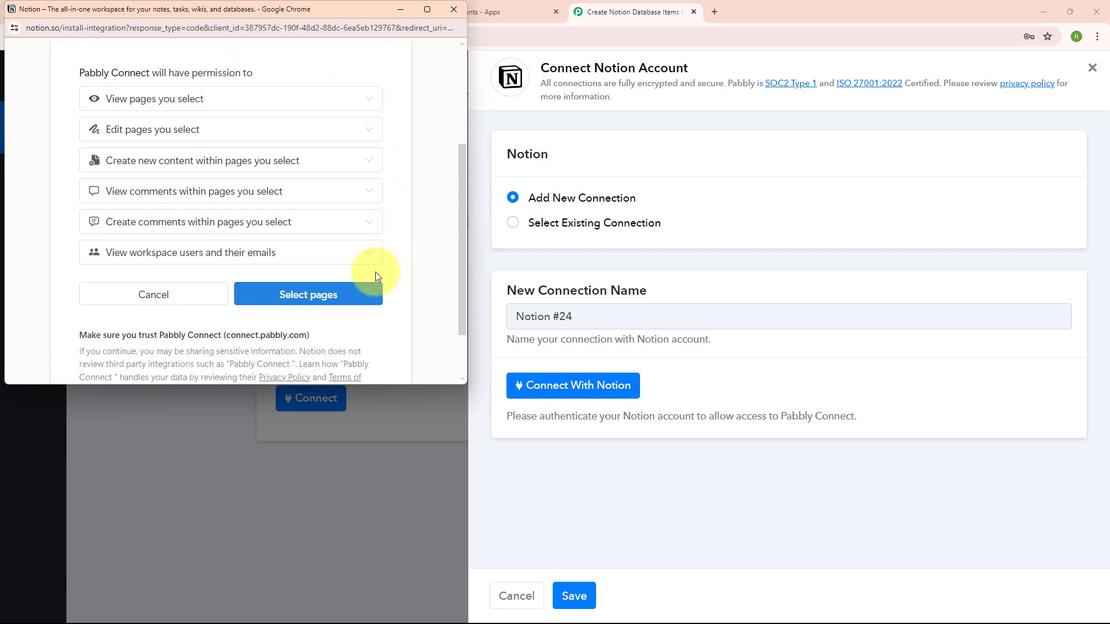
{"action": "left_click", "coordinate": [295, 296]}
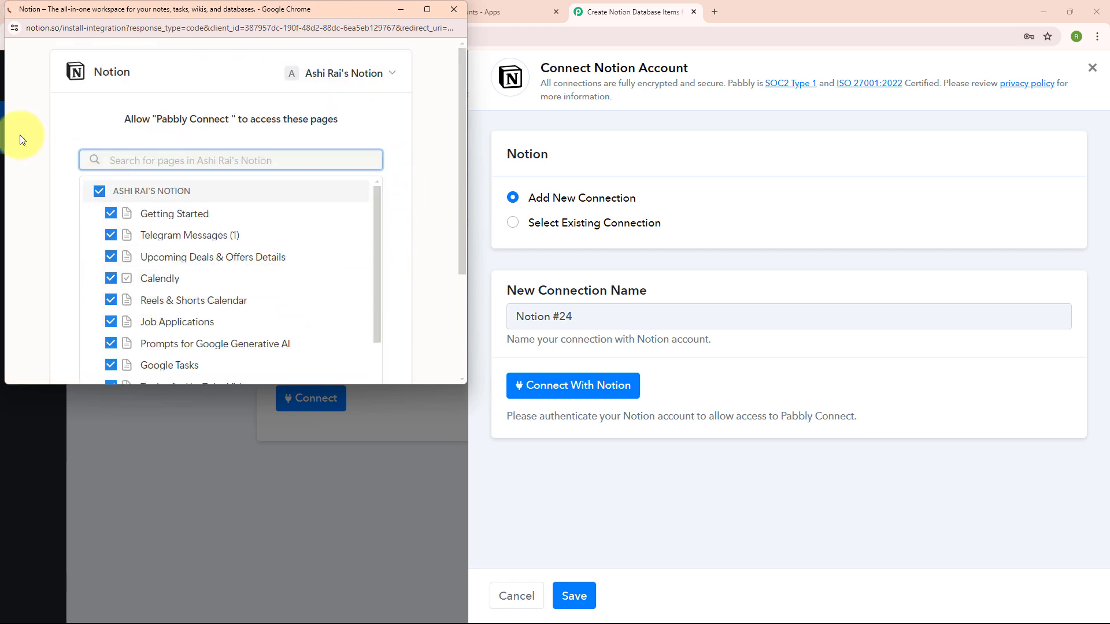
{"action": "left_click", "coordinate": [100, 194]}
{"action": "left_click", "coordinate": [100, 194]}
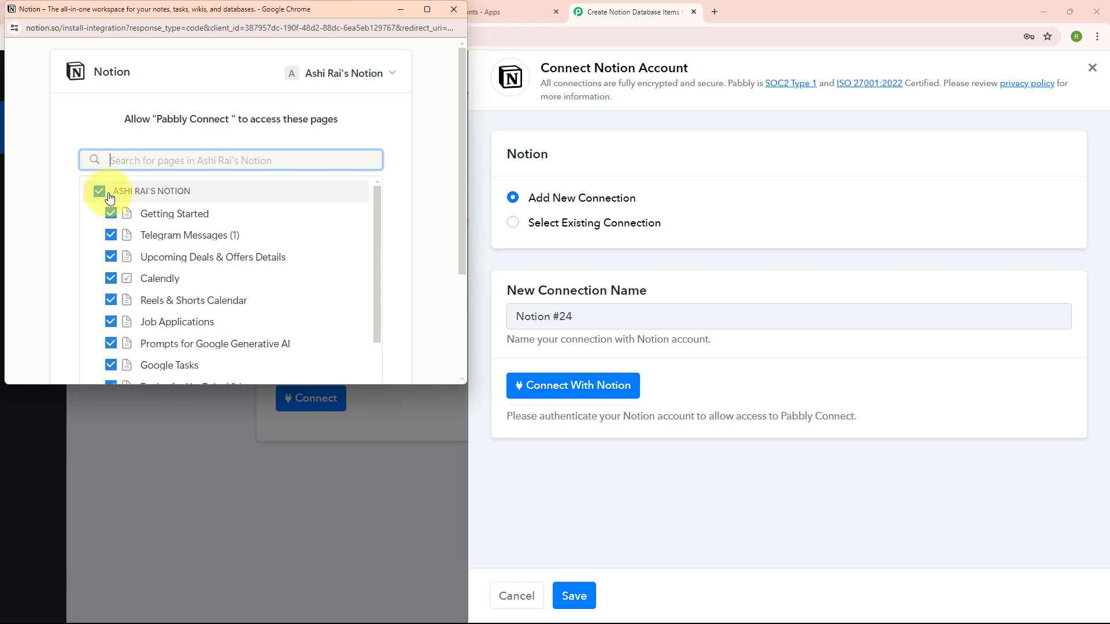
{"action": "scroll", "coordinate": [366, 235], "scroll_direction": "down", "scroll_amount": 6}
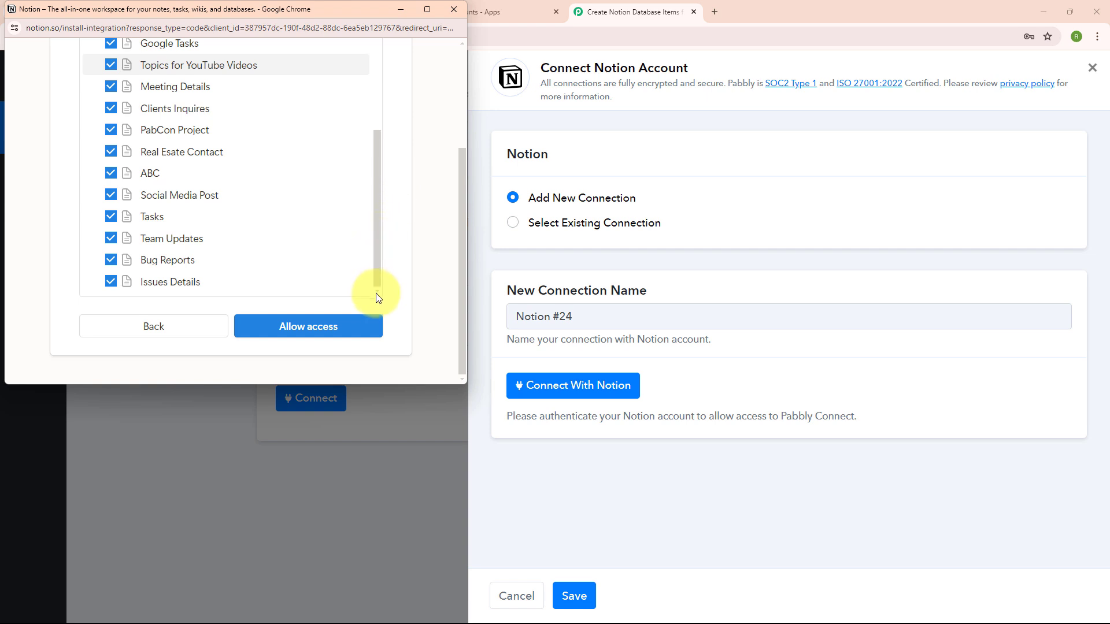
{"action": "left_click", "coordinate": [308, 330]}
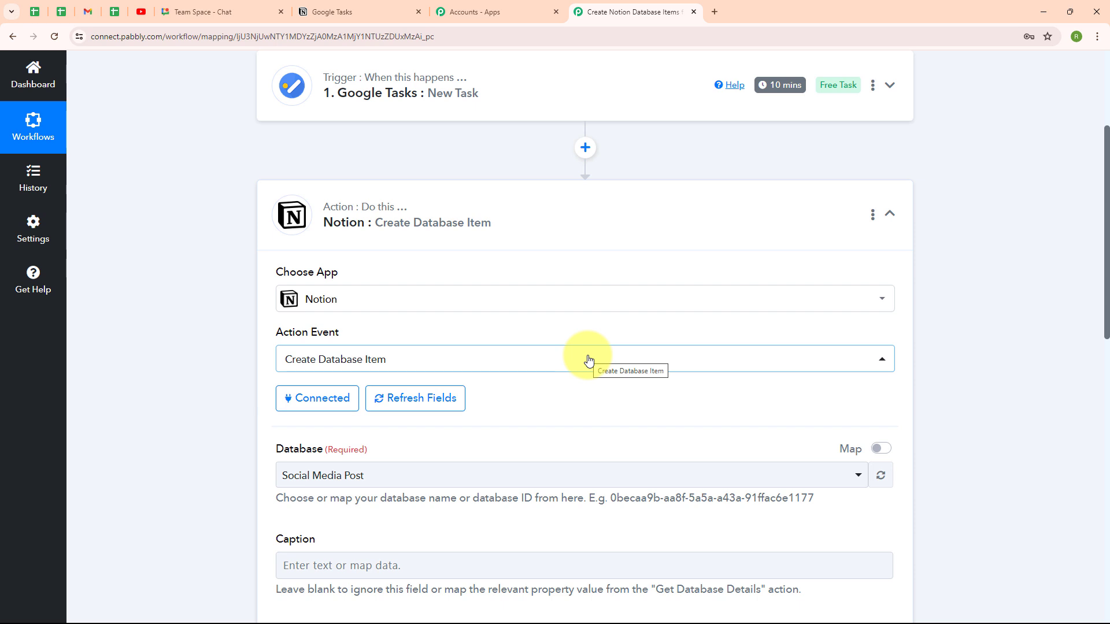
Check the database name in Notion, then choose Google Tasks as the database for the Notion action
{"action": "left_click", "coordinate": [353, 13]}
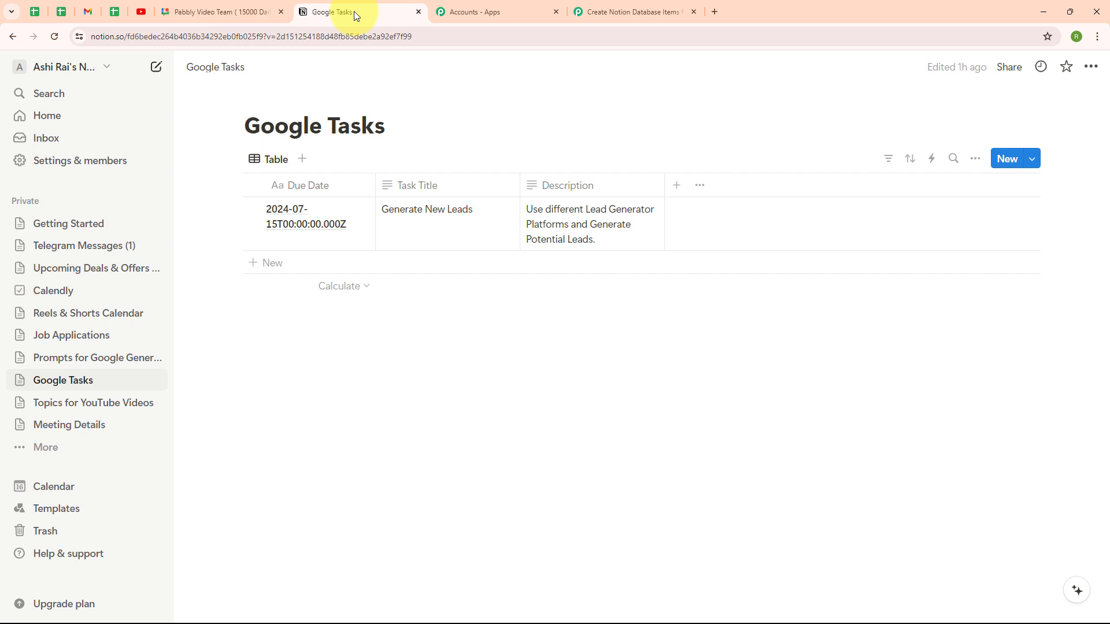
{"action": "left_click", "coordinate": [600, 12]}
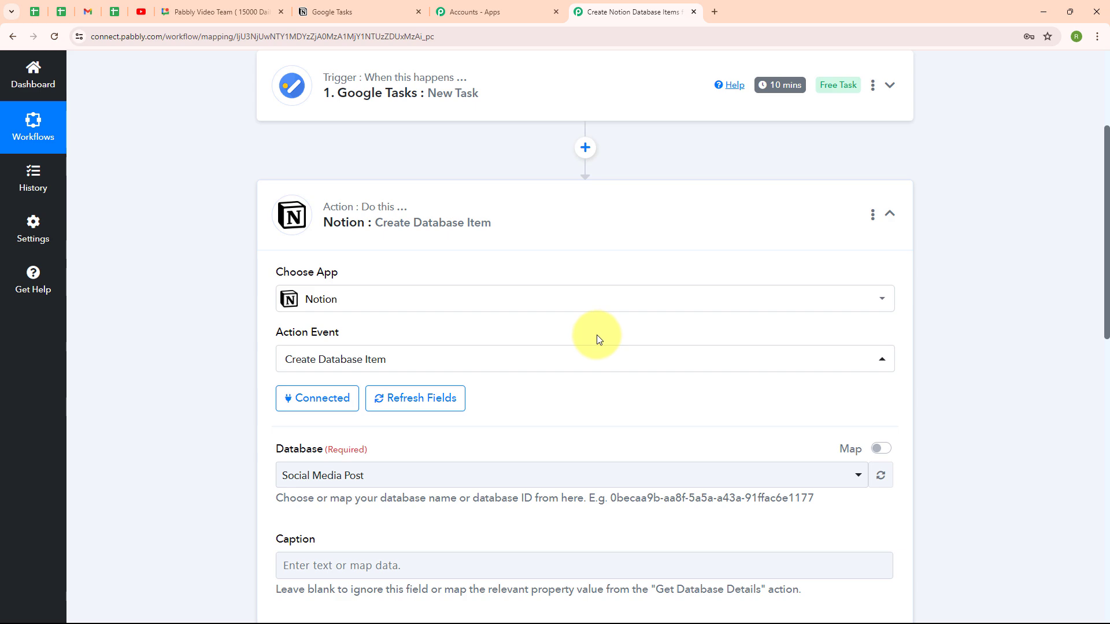
{"action": "scroll", "coordinate": [597, 339], "scroll_direction": "down", "scroll_amount": 6}
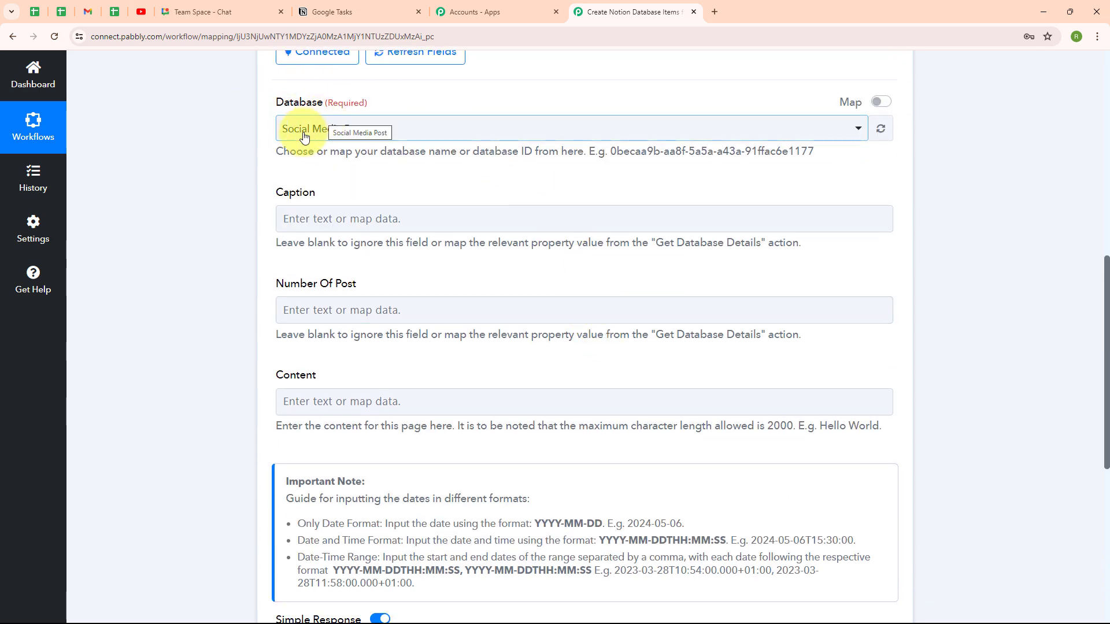
{"action": "left_click", "coordinate": [350, 6]}
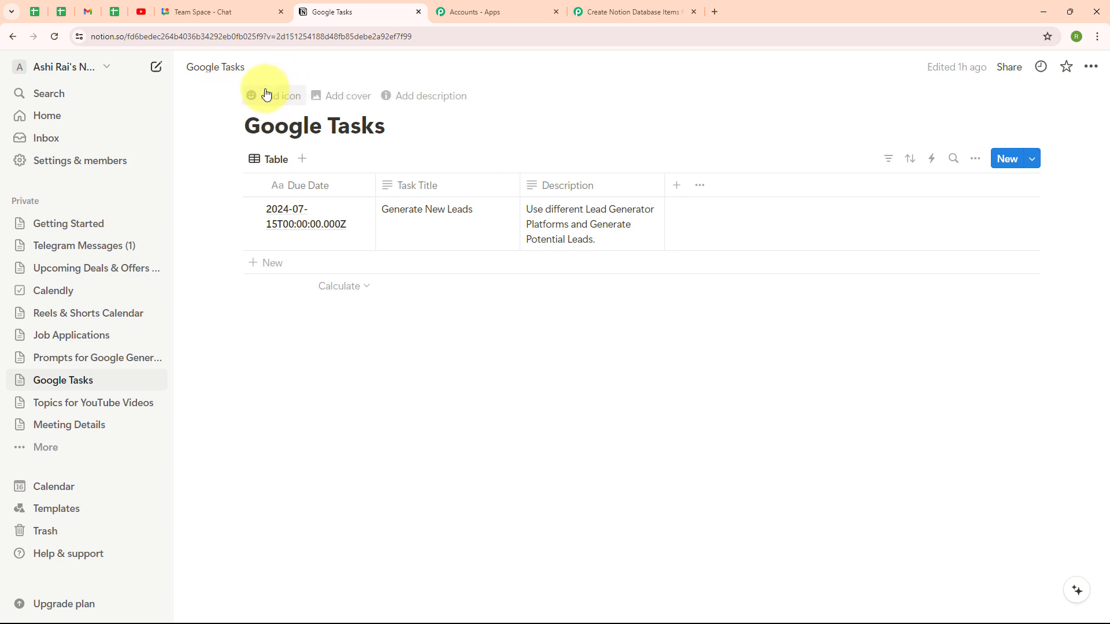
{"action": "left_click", "coordinate": [600, 4]}
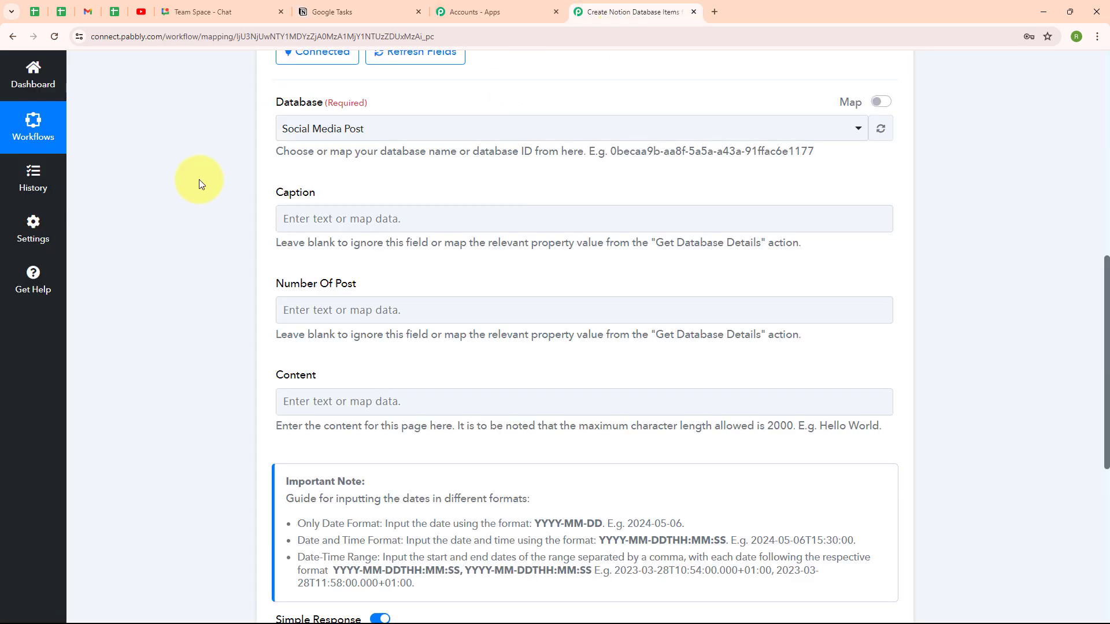
{"action": "left_click", "coordinate": [373, 137]}
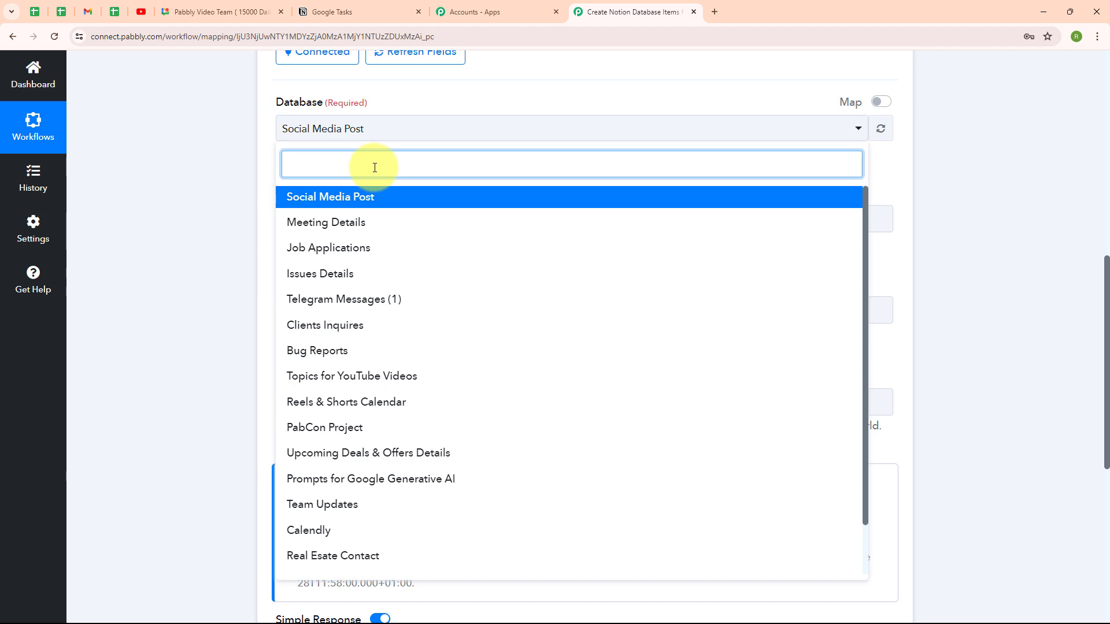
{"action": "type", "text": "Go"}
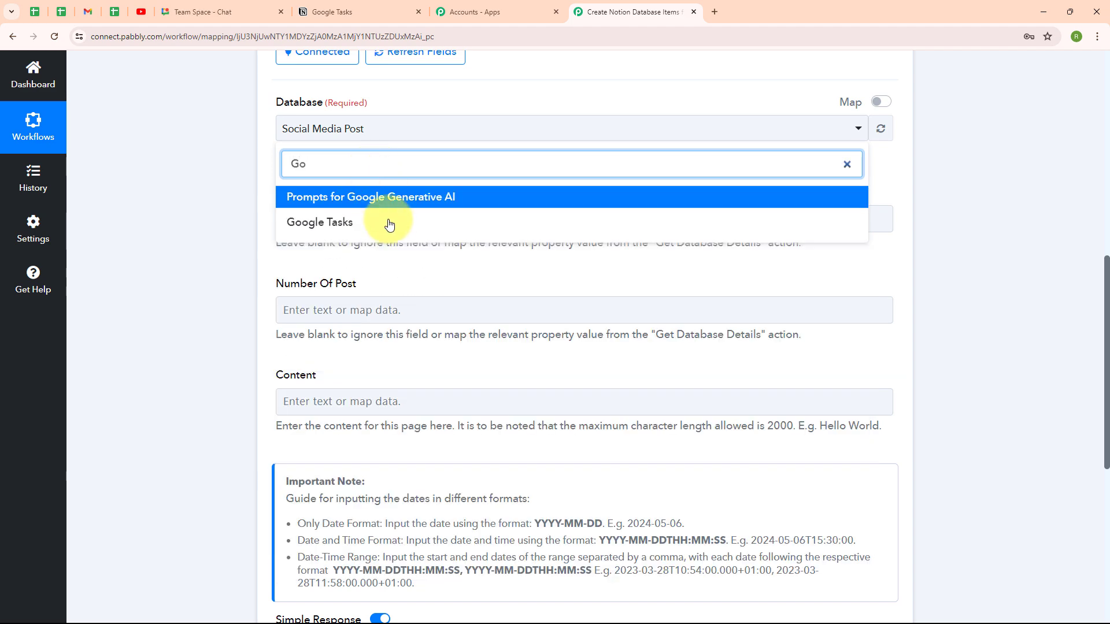
{"action": "left_click", "coordinate": [332, 228]}
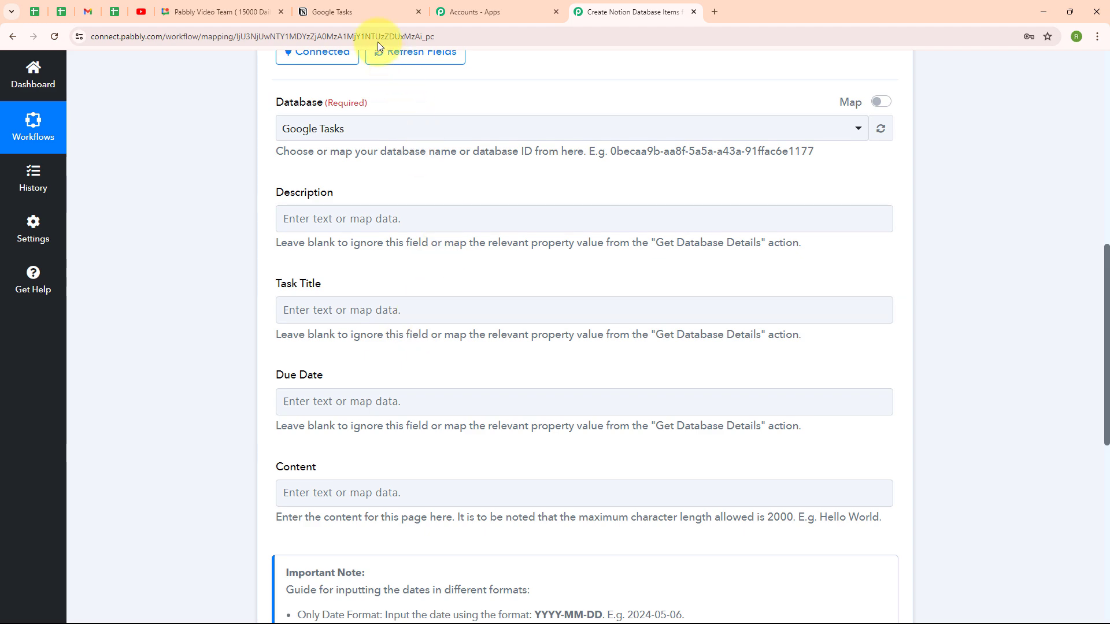
Check the database columns in Notion, then map the Notion action's Description field to the trigger's Notes value
{"action": "left_click", "coordinate": [346, 7]}
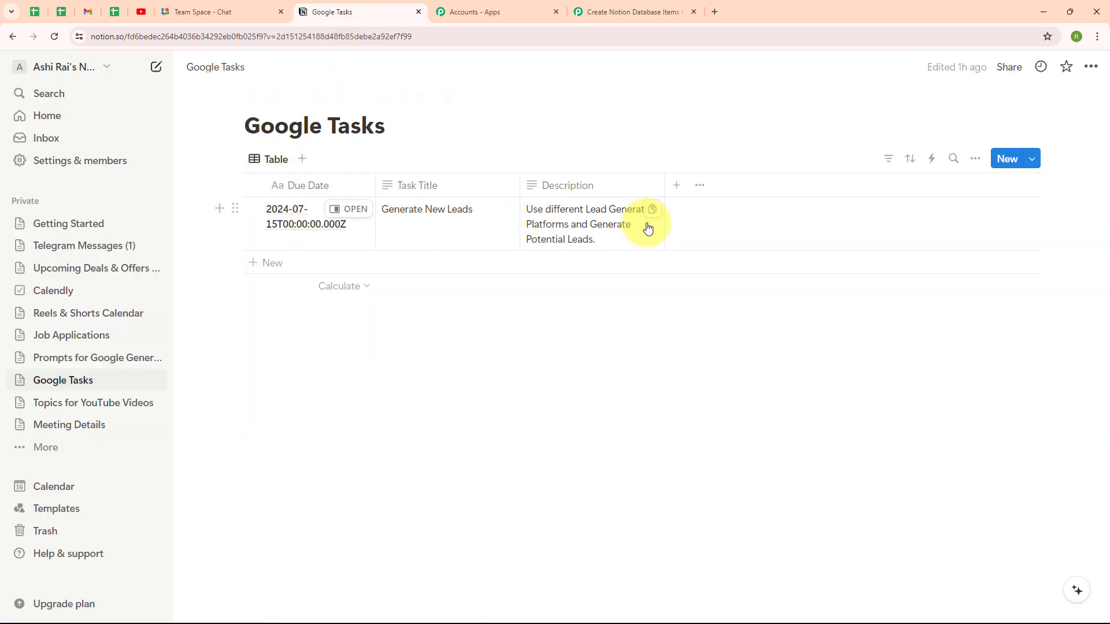
{"action": "left_click", "coordinate": [600, 4]}
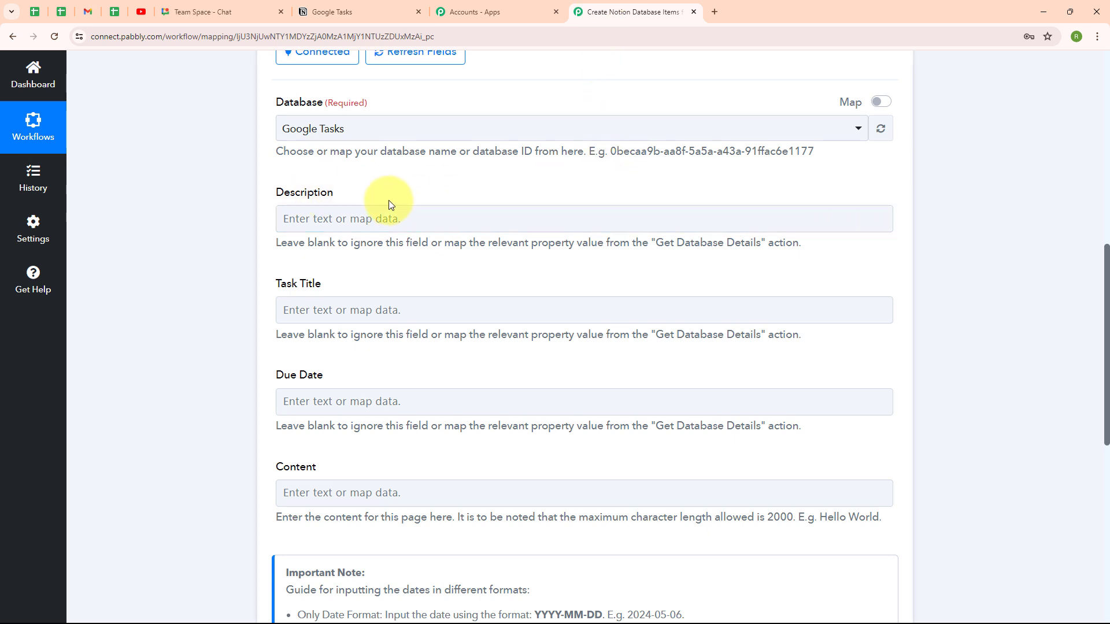
{"action": "left_click", "coordinate": [285, 218]}
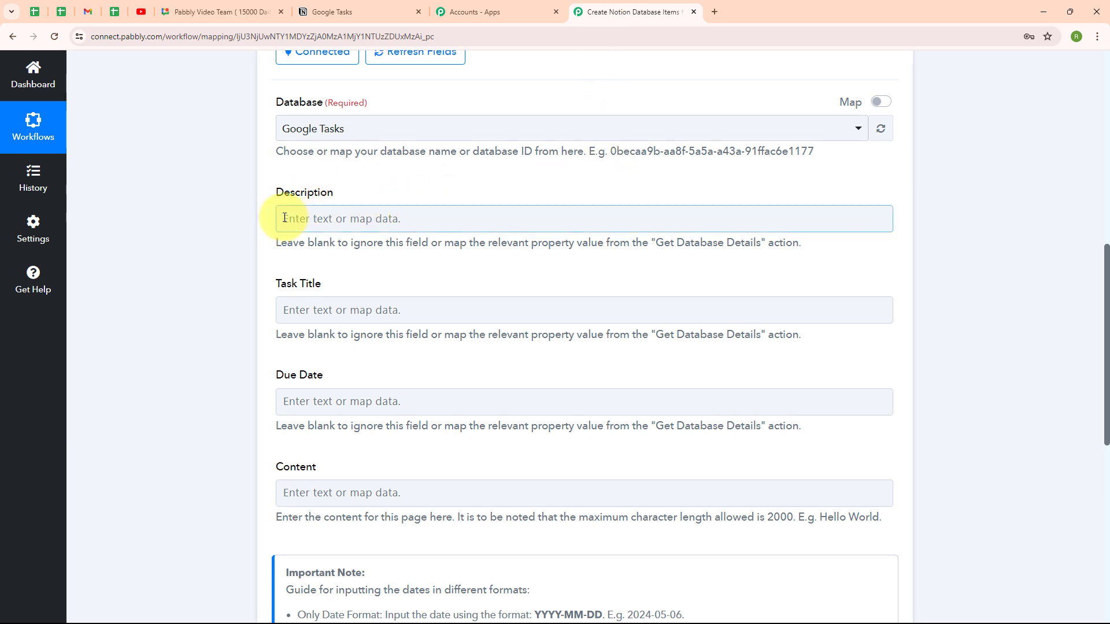
{"action": "left_click", "coordinate": [284, 218]}
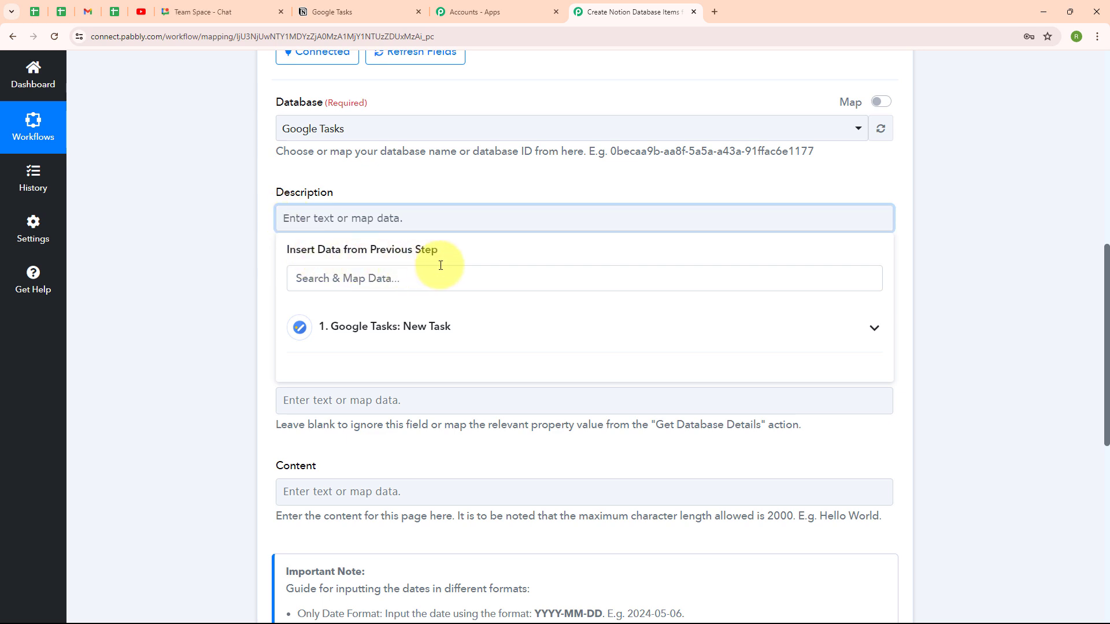
{"action": "left_click", "coordinate": [379, 340]}
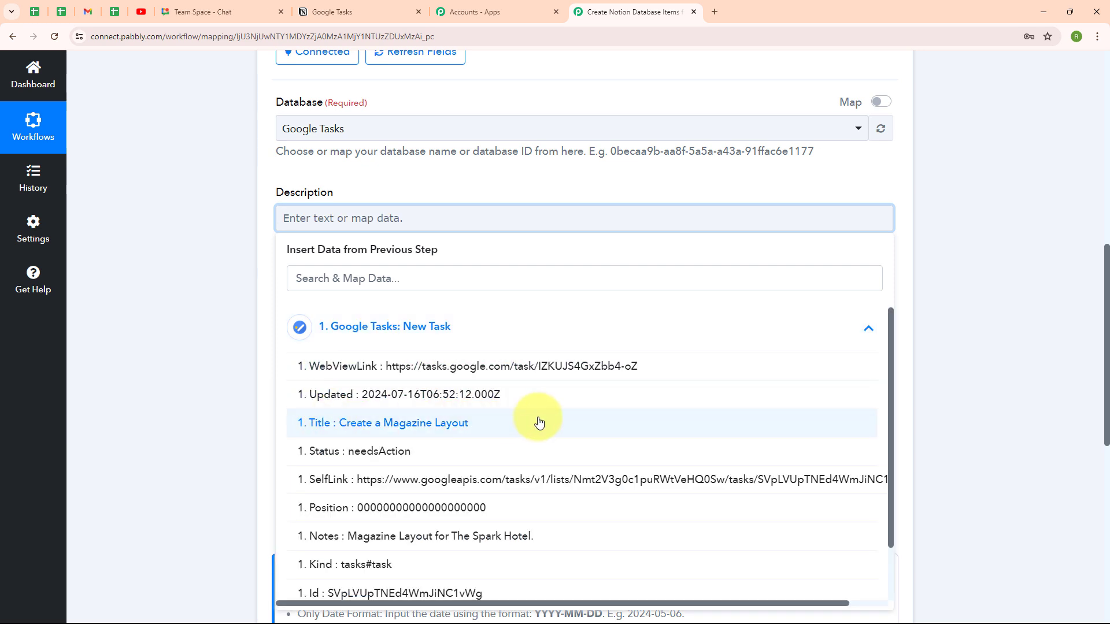
{"action": "scroll", "coordinate": [535, 422], "scroll_direction": "down", "scroll_amount": 1}
{"action": "left_click", "coordinate": [592, 469]}
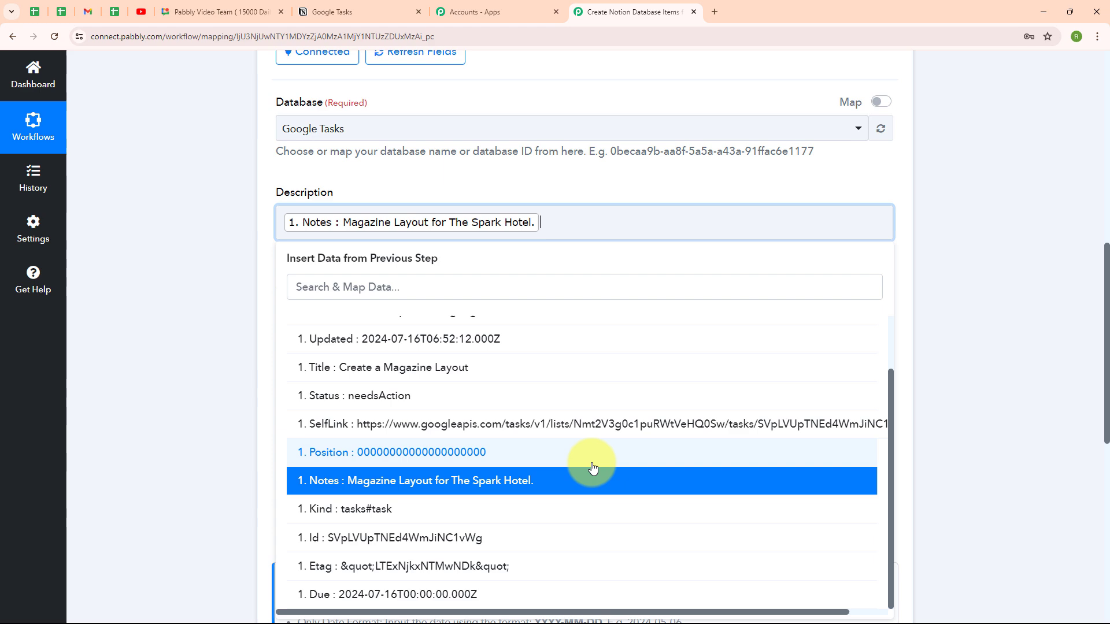
{"action": "left_click", "coordinate": [255, 255]}
Map the Task Title field to the Title value from the Google Tasks trigger
{"action": "scroll", "coordinate": [320, 163], "scroll_direction": "down", "scroll_amount": 3}
{"action": "left_click", "coordinate": [292, 145]}
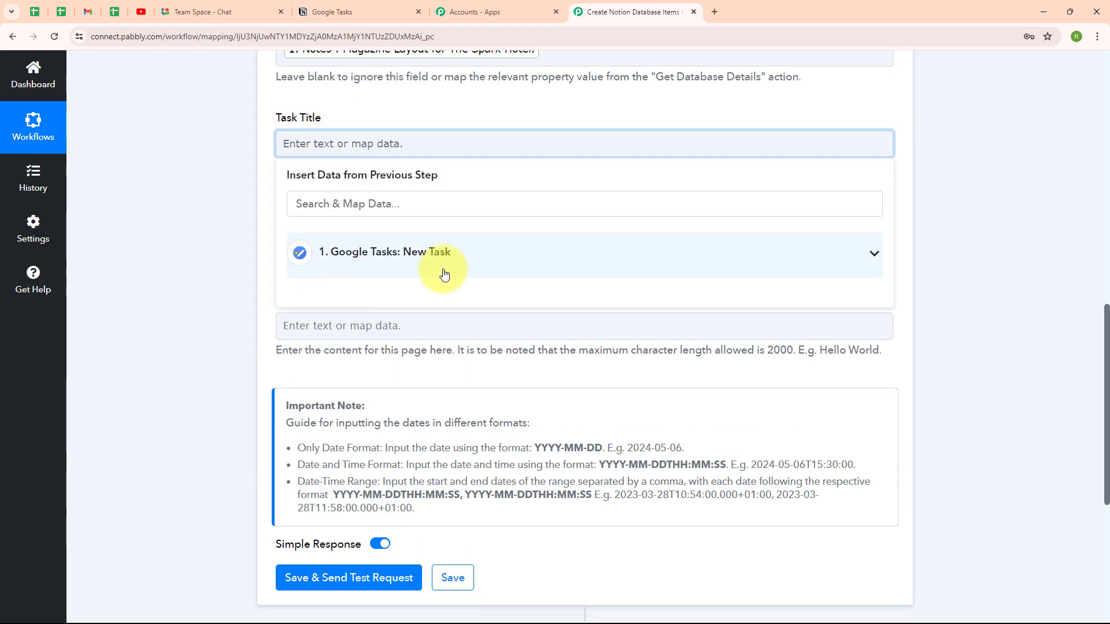
{"action": "left_click", "coordinate": [444, 274]}
{"action": "left_click", "coordinate": [292, 209]}
{"action": "left_click", "coordinate": [189, 242]}
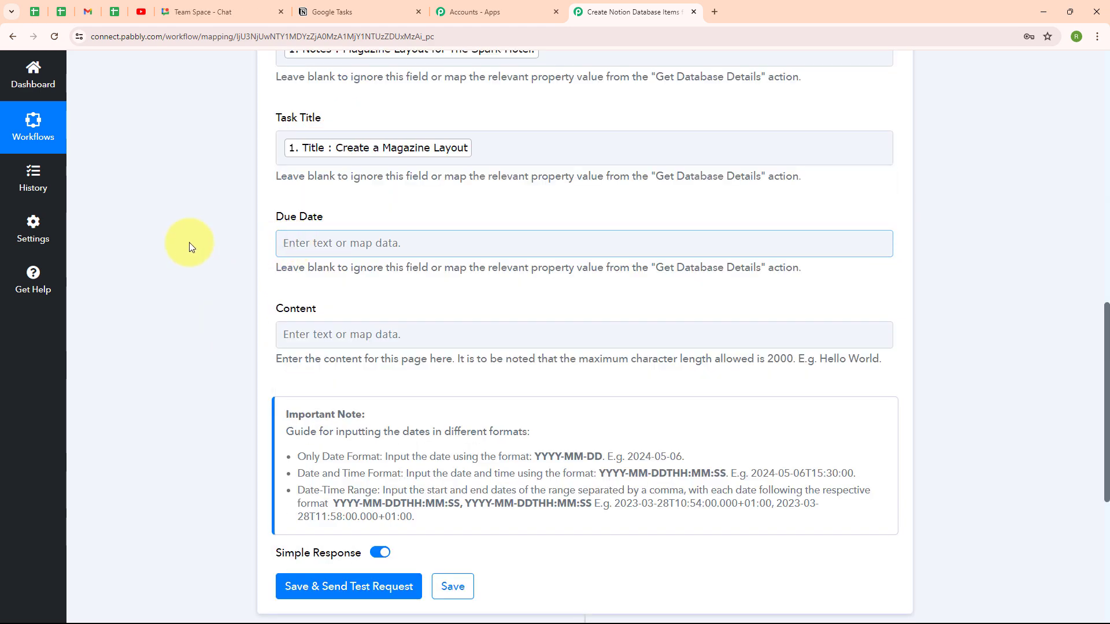
Map the Due Date field to the Due value from the Google Tasks trigger
{"action": "left_click", "coordinate": [325, 242]}
{"action": "left_click", "coordinate": [378, 351]}
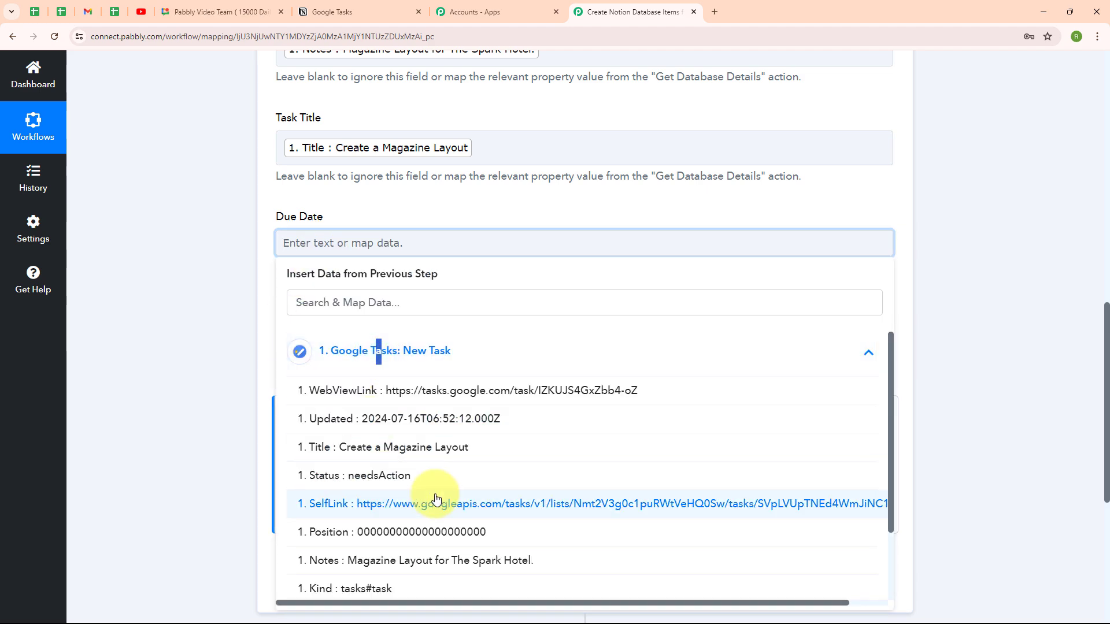
{"action": "scroll", "coordinate": [436, 499], "scroll_direction": "down", "scroll_amount": 3}
{"action": "left_click", "coordinate": [372, 584]}
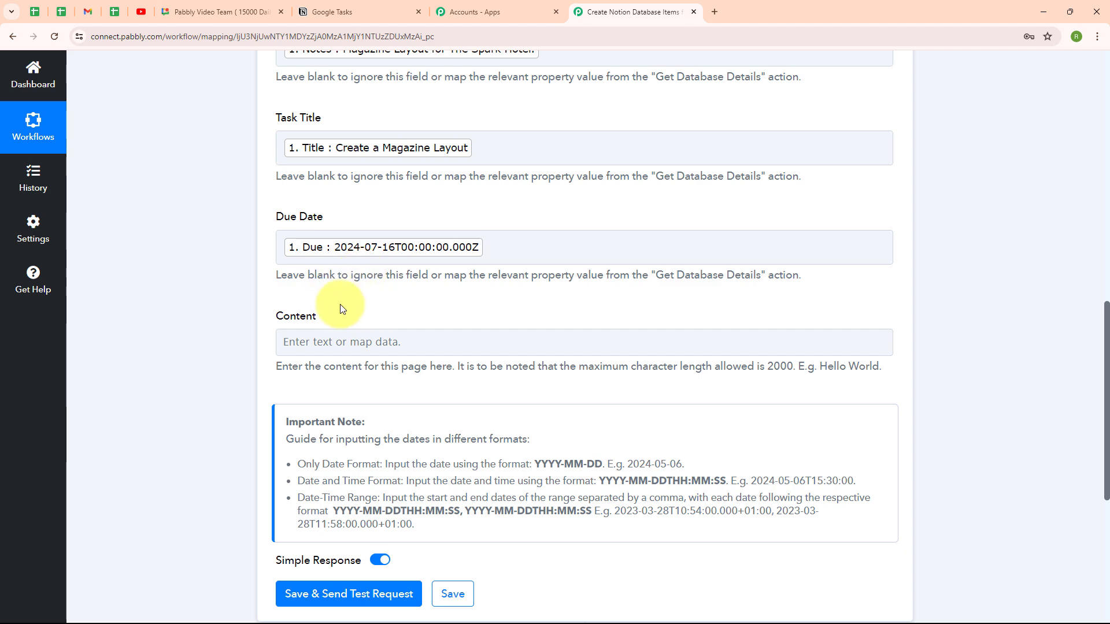
Review the mapped fields, leave Content blank, then save the Notion action and send its test request
{"action": "scroll", "coordinate": [607, 267], "scroll_direction": "up", "scroll_amount": 9}
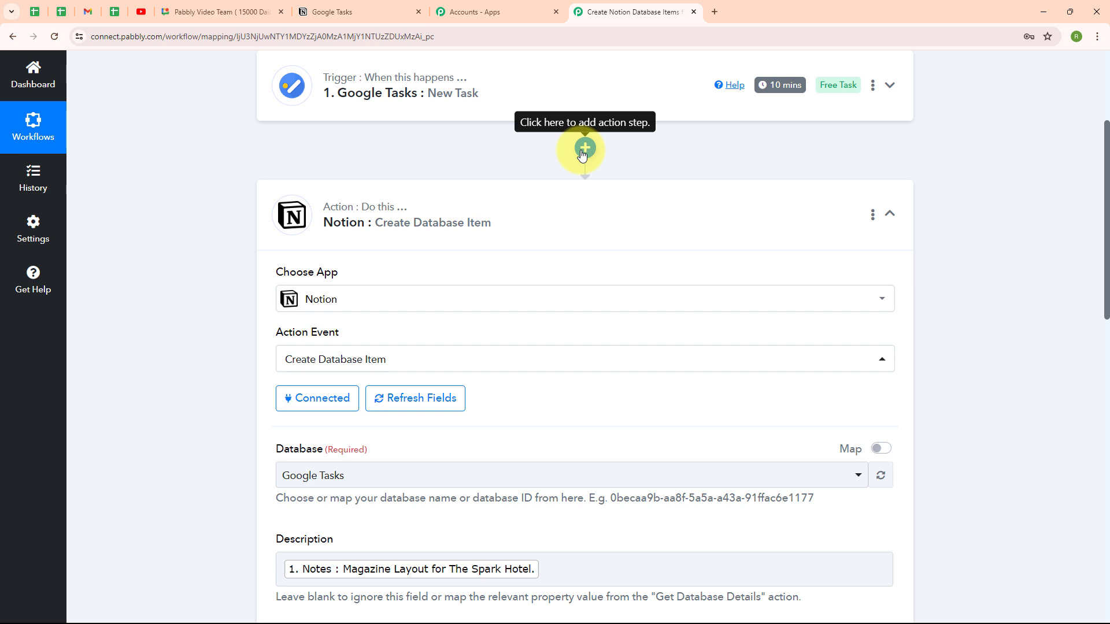
{"action": "scroll", "coordinate": [601, 234], "scroll_direction": "down", "scroll_amount": 7}
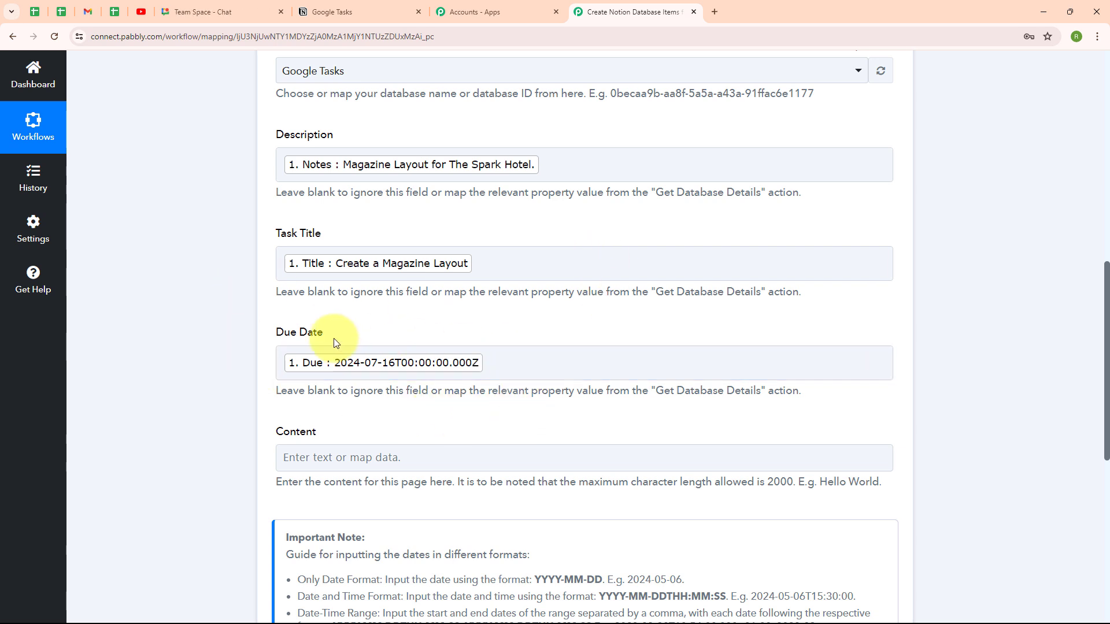
{"action": "scroll", "coordinate": [391, 337], "scroll_direction": "down", "scroll_amount": 2}
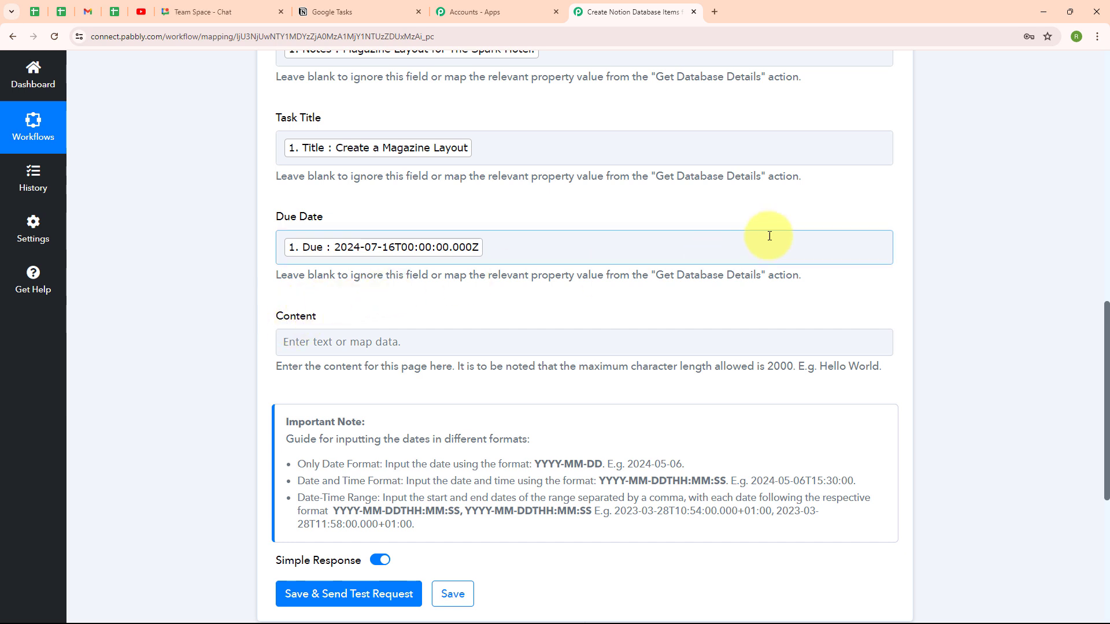
{"action": "scroll", "coordinate": [770, 234], "scroll_direction": "up", "scroll_amount": 1}
{"action": "scroll", "coordinate": [770, 233], "scroll_direction": "down", "scroll_amount": 5}
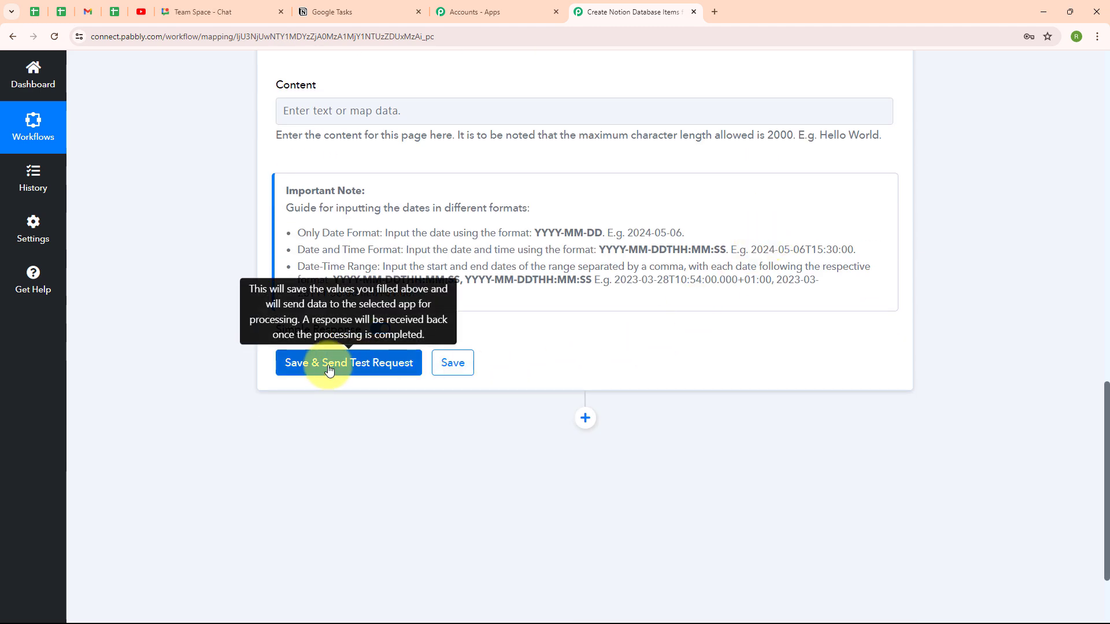
{"action": "left_click", "coordinate": [330, 365]}
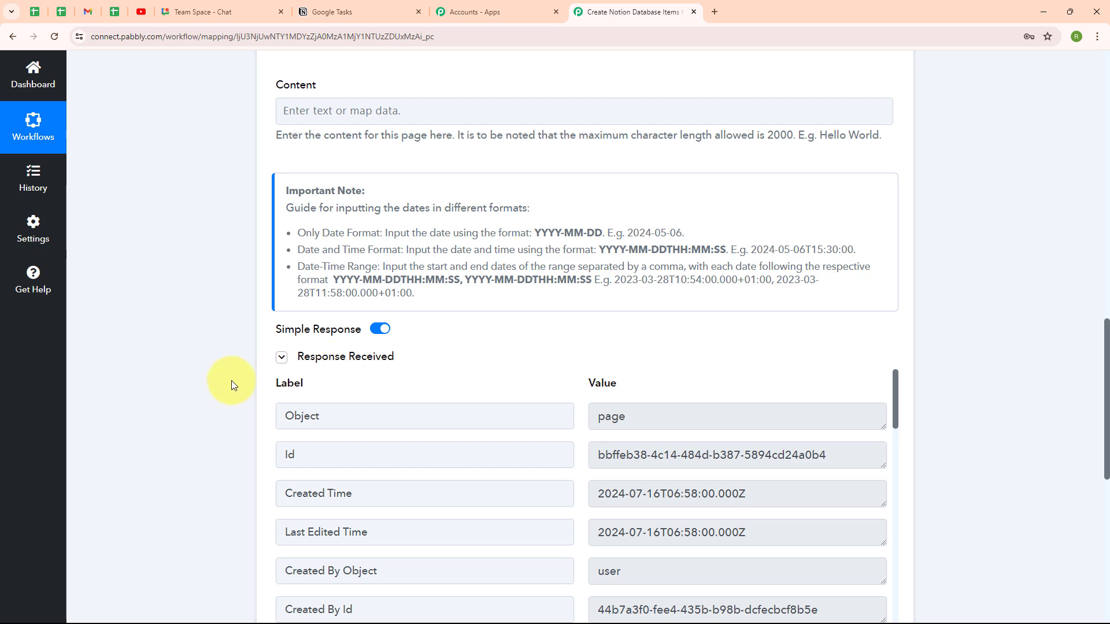
Examine the Notion action's response, check the Google Tasks database in Notion for the new item, and return to the workflow
{"action": "scroll", "coordinate": [775, 389], "scroll_direction": "down", "scroll_amount": 4}
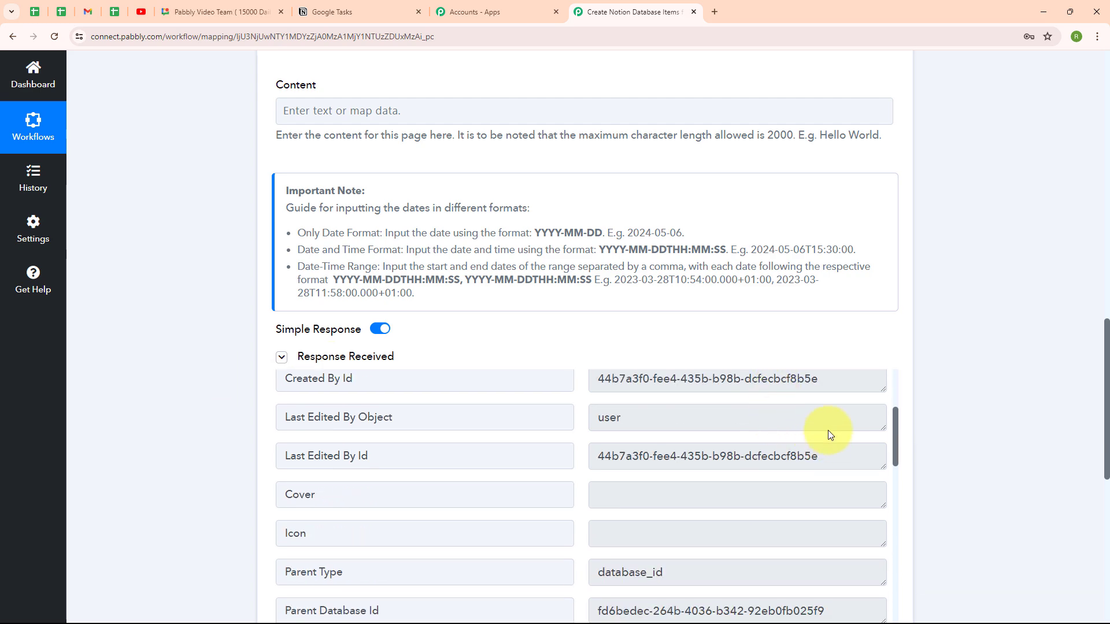
{"action": "scroll", "coordinate": [851, 348], "scroll_direction": "down", "scroll_amount": 4}
{"action": "scroll", "coordinate": [674, 324], "scroll_direction": "up", "scroll_amount": 5}
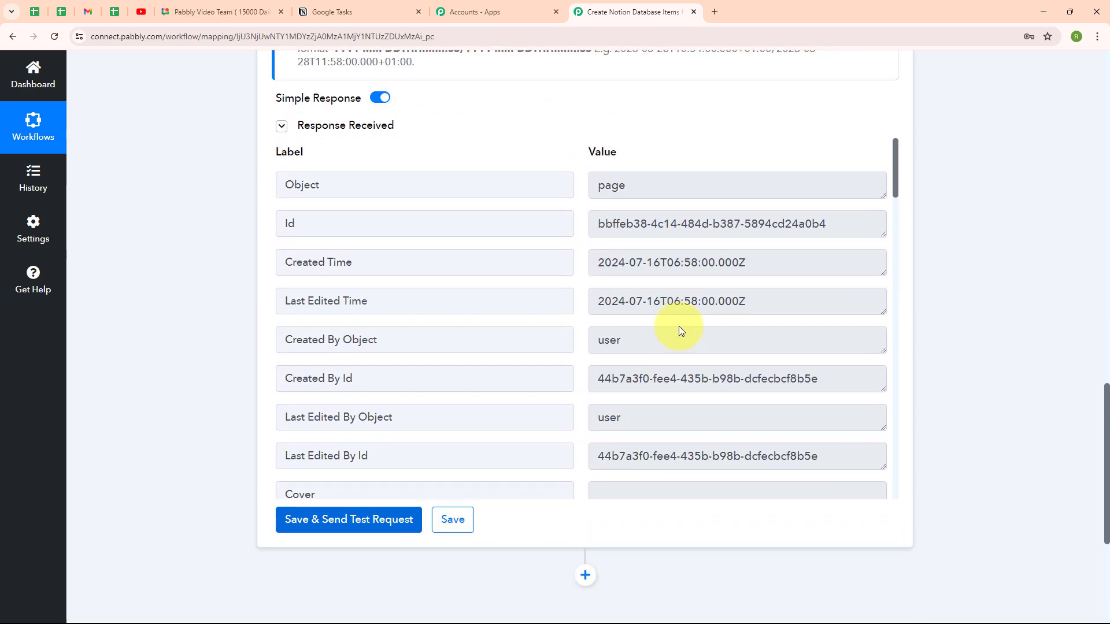
{"action": "scroll", "coordinate": [479, 350], "scroll_direction": "up", "scroll_amount": 2}
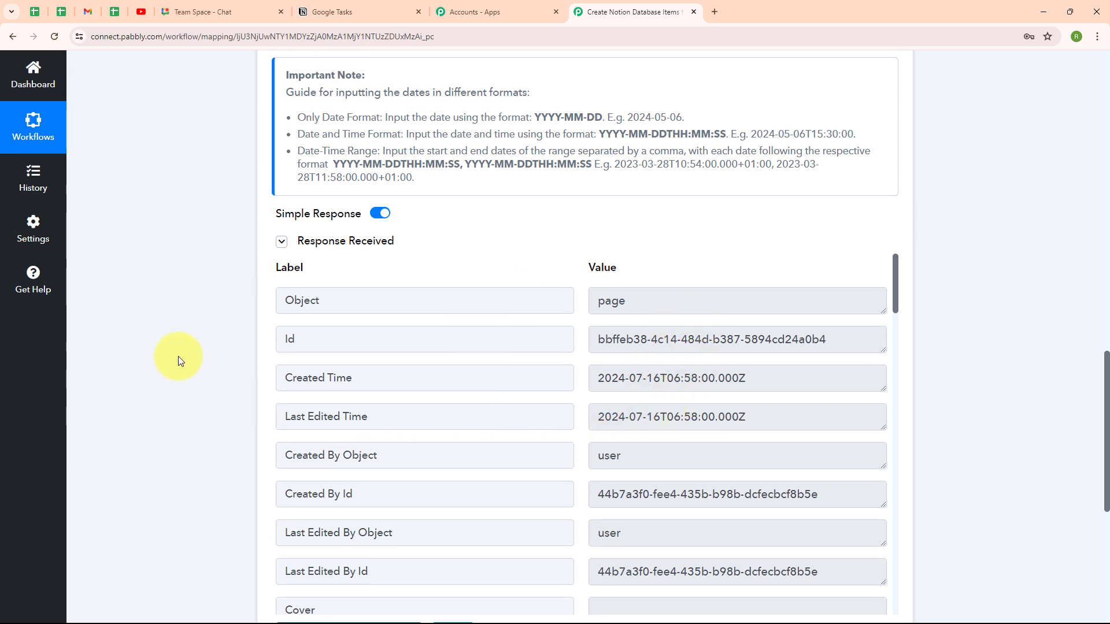
{"action": "left_click", "coordinate": [347, 7]}
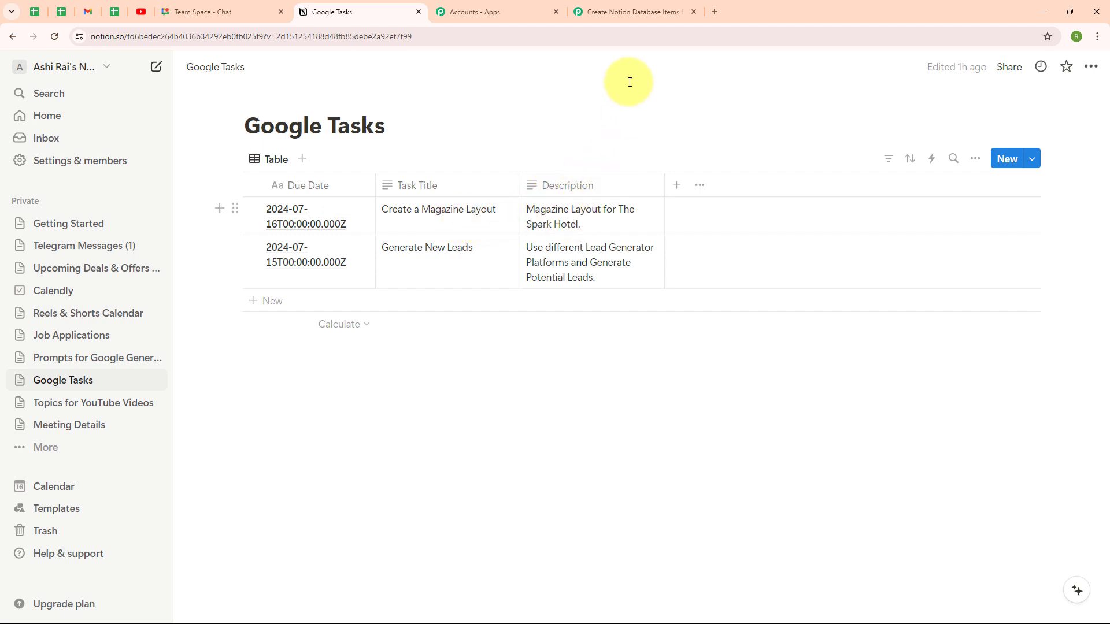
{"action": "left_click", "coordinate": [636, 12]}
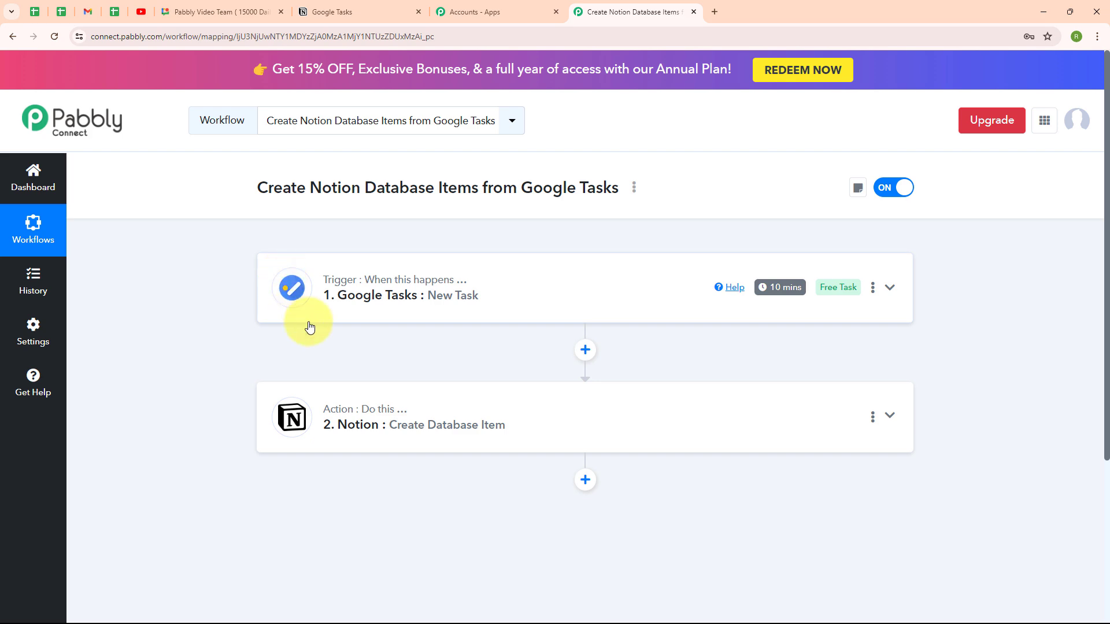
In Google Tasks, add the task "Create a New Logo" to New Tasks with details "Create Company Logo for a Clothing Brand Named Sui Dhaga."
{"action": "left_click", "coordinate": [184, 11]}
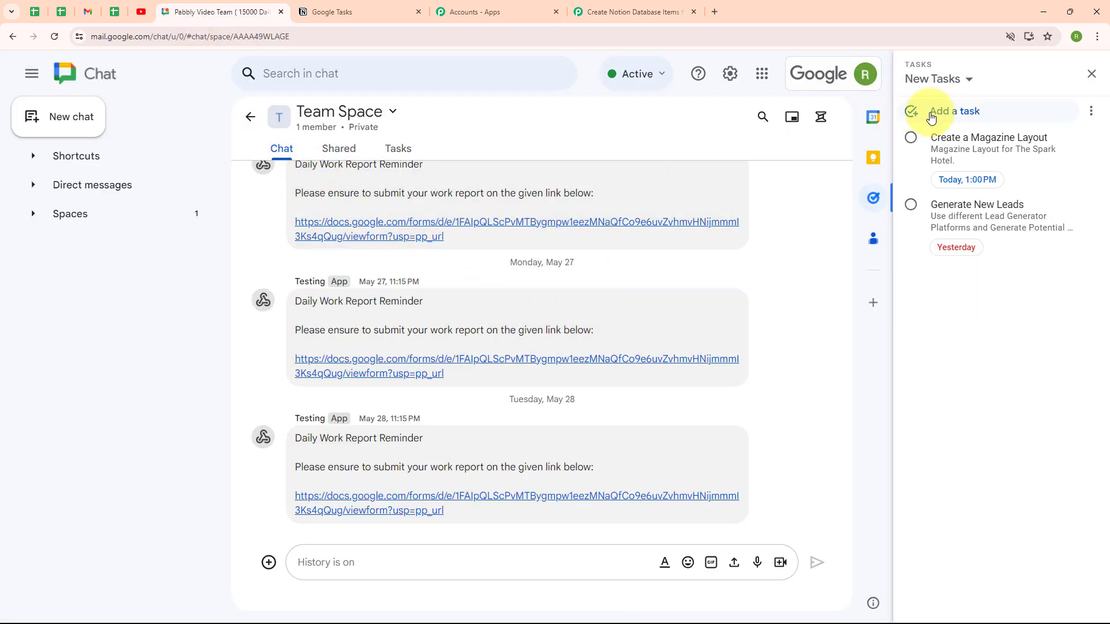
{"action": "left_click", "coordinate": [970, 115]}
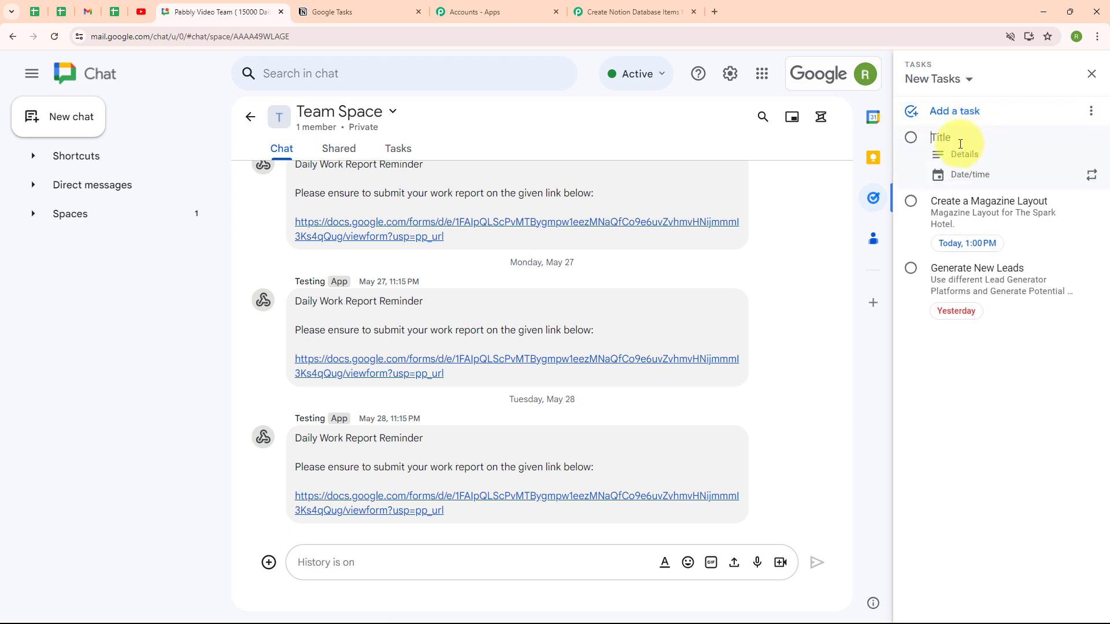
{"action": "type", "text": "Create a New Logo"}
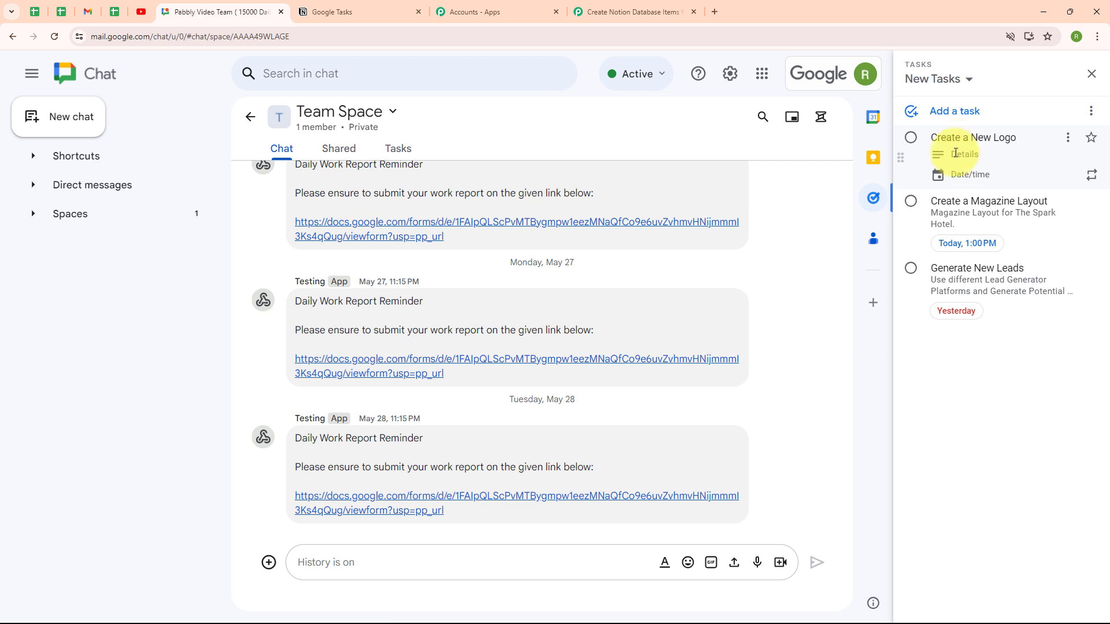
{"action": "type", "text": "Create Company Logo for"}
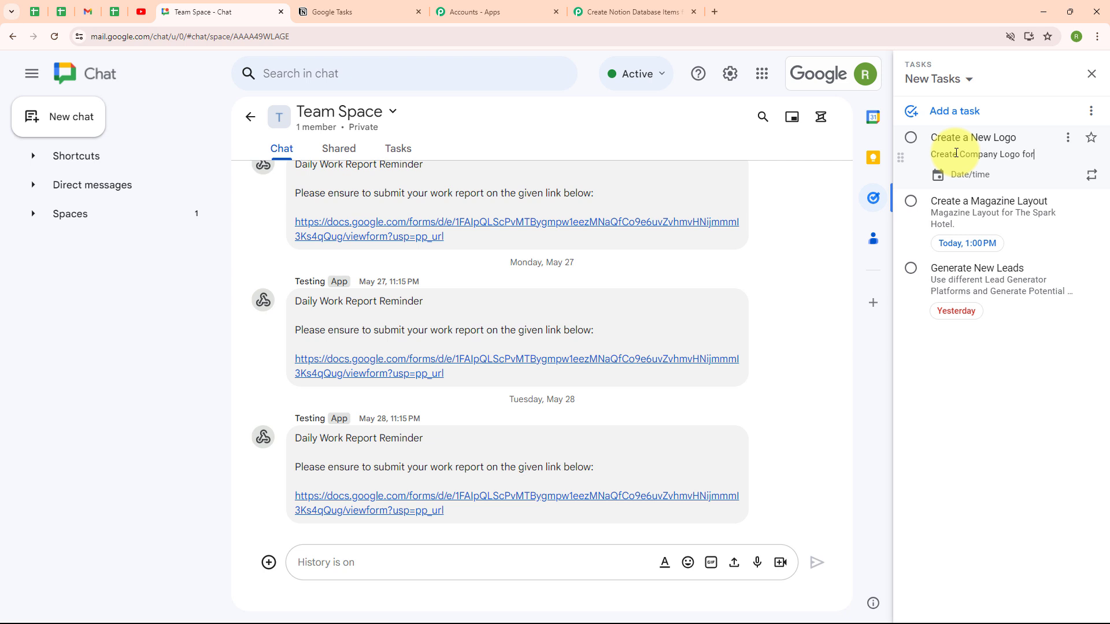
{"action": "type", "text": " a Clothing Brand Nam"}
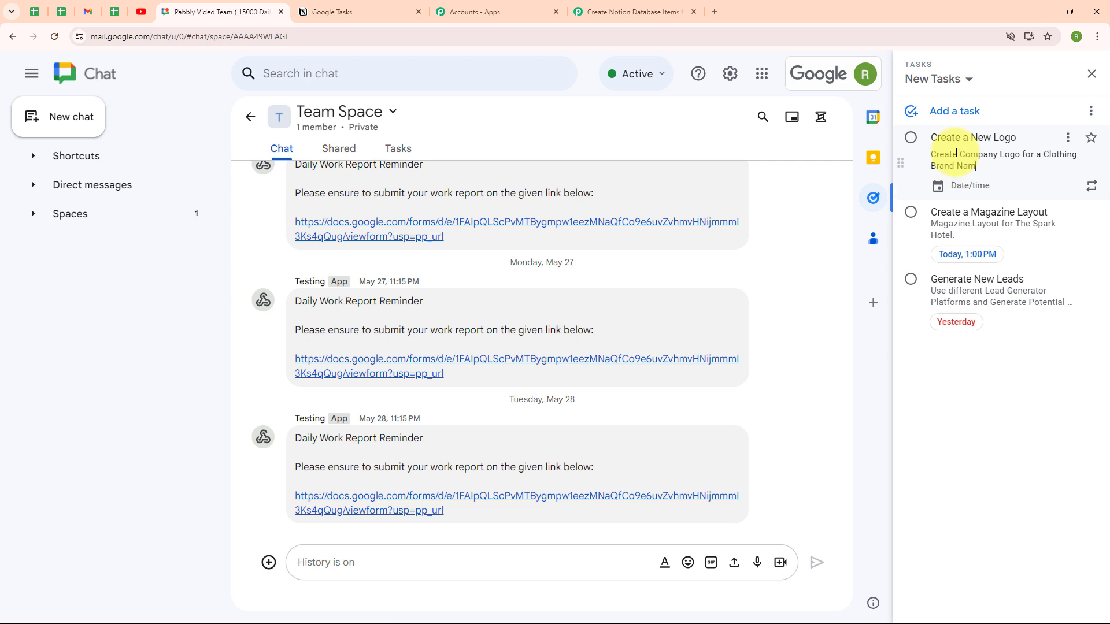
{"action": "type", "text": "ed Sui Dhaga."}
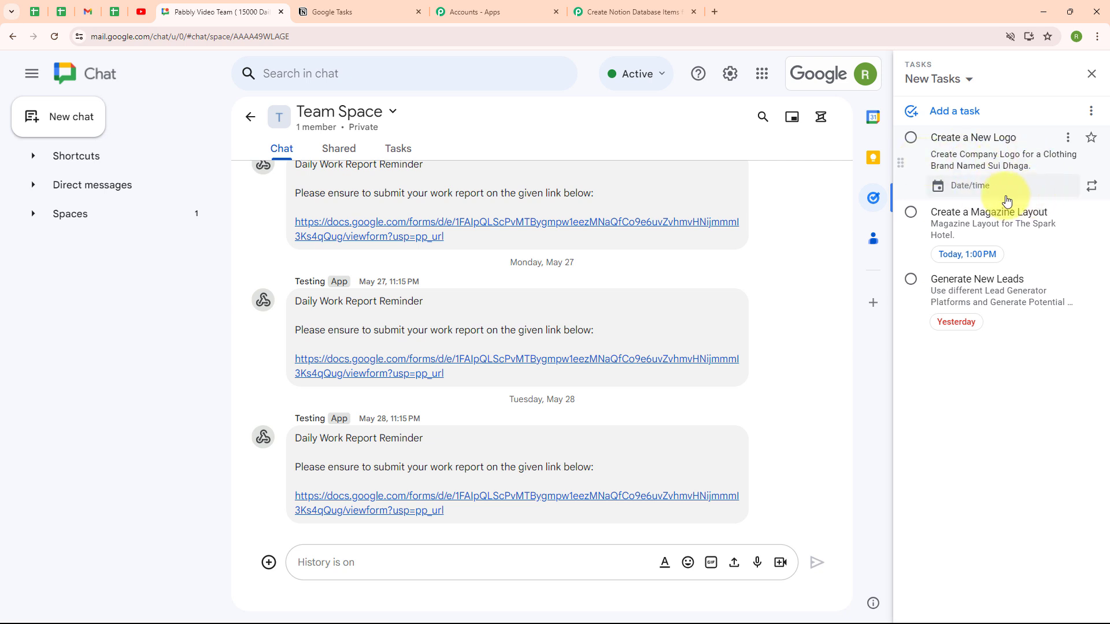
Set the due date of the Create a New Logo task to July 18, 2024, without a time
{"action": "left_click", "coordinate": [981, 191]}
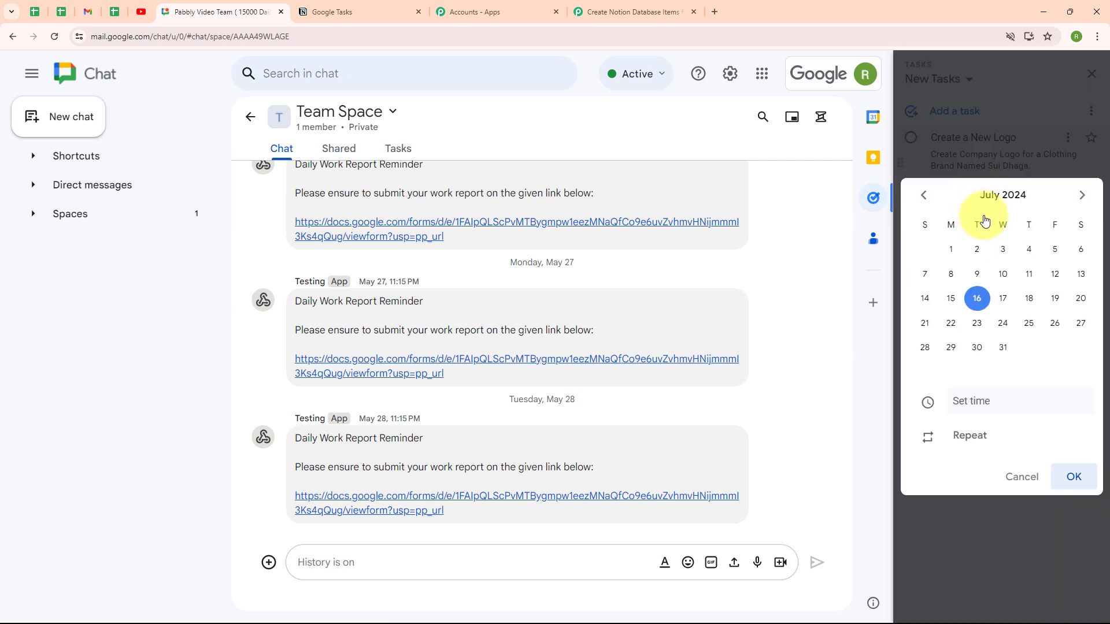
{"action": "left_click", "coordinate": [1030, 300]}
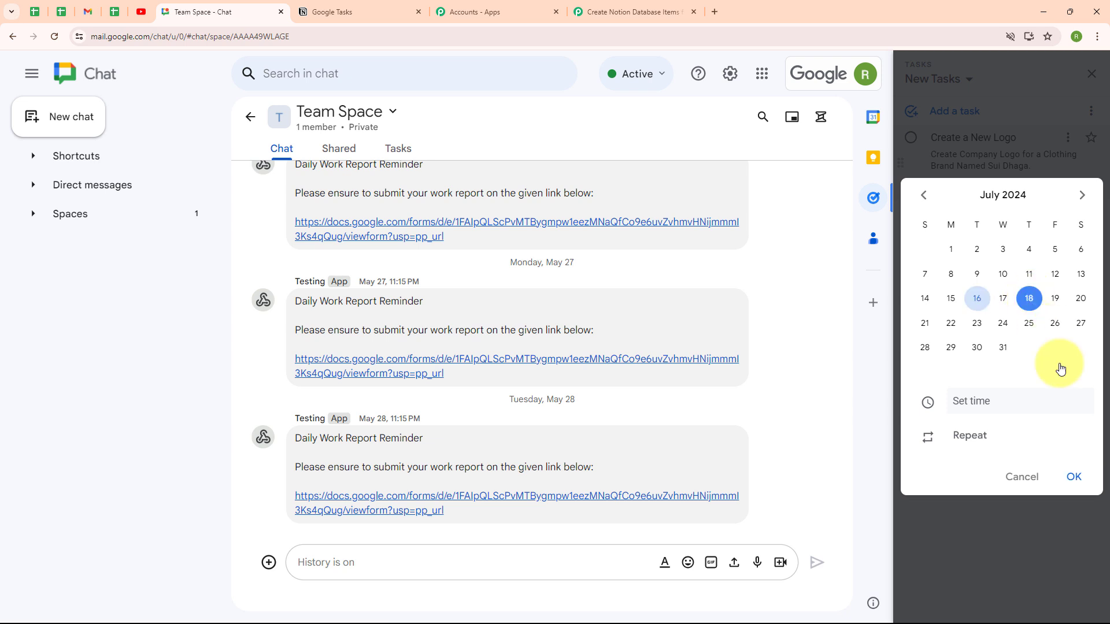
{"action": "left_click", "coordinate": [1076, 478]}
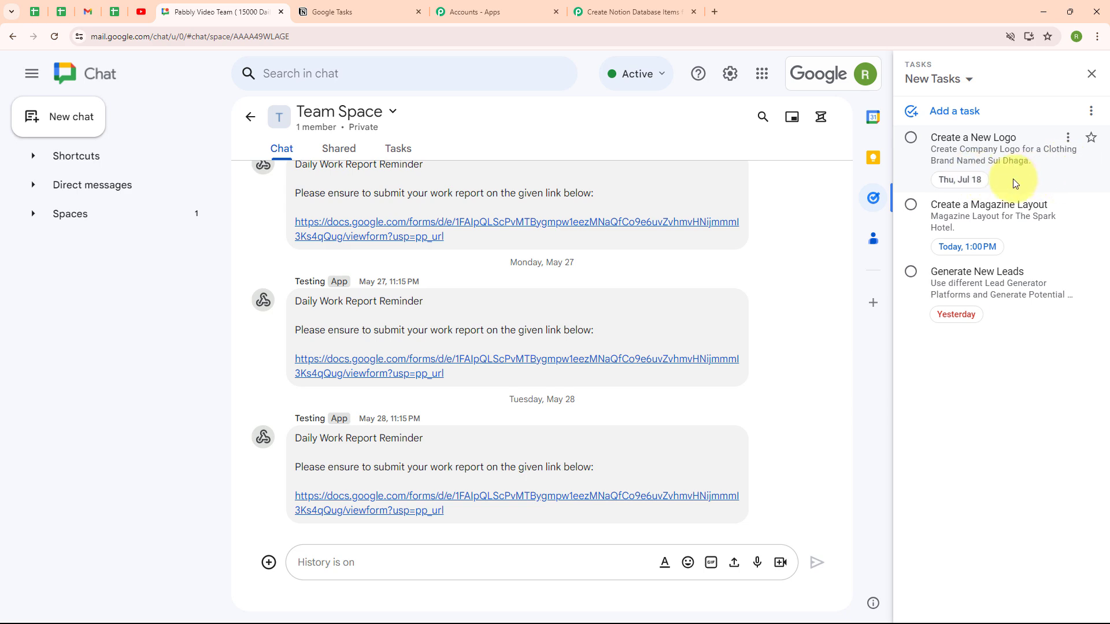
Refresh the Google Tasks database in Notion, check it for the new logo task, and return to the Pabbly Connect workflow
{"action": "left_click", "coordinate": [378, 12]}
{"action": "left_click", "coordinate": [54, 36]}
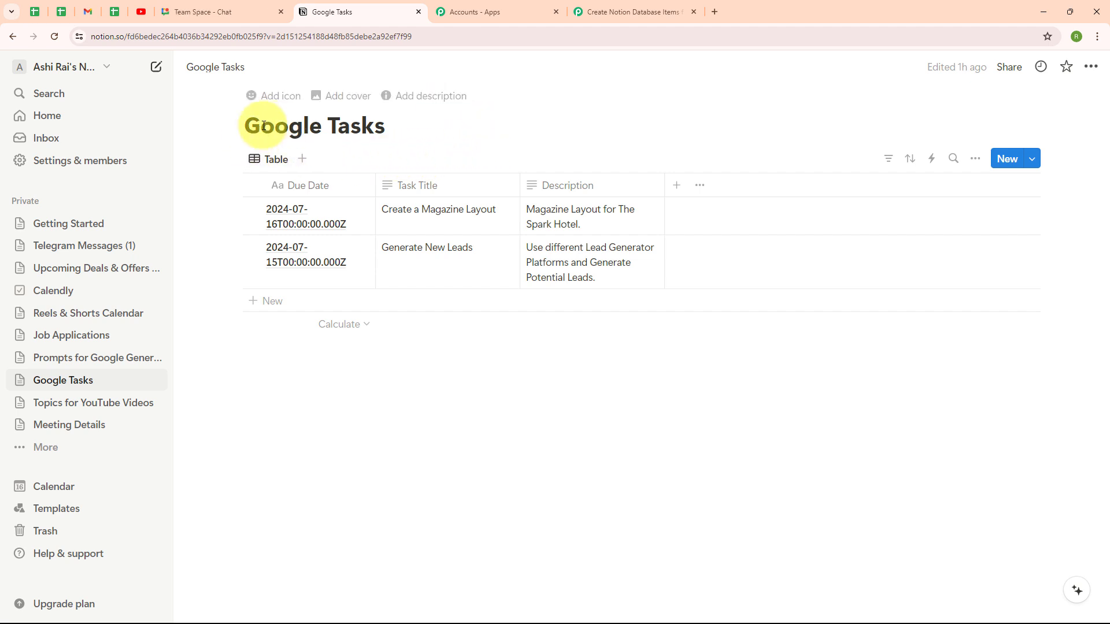
{"action": "left_click", "coordinate": [601, 10]}
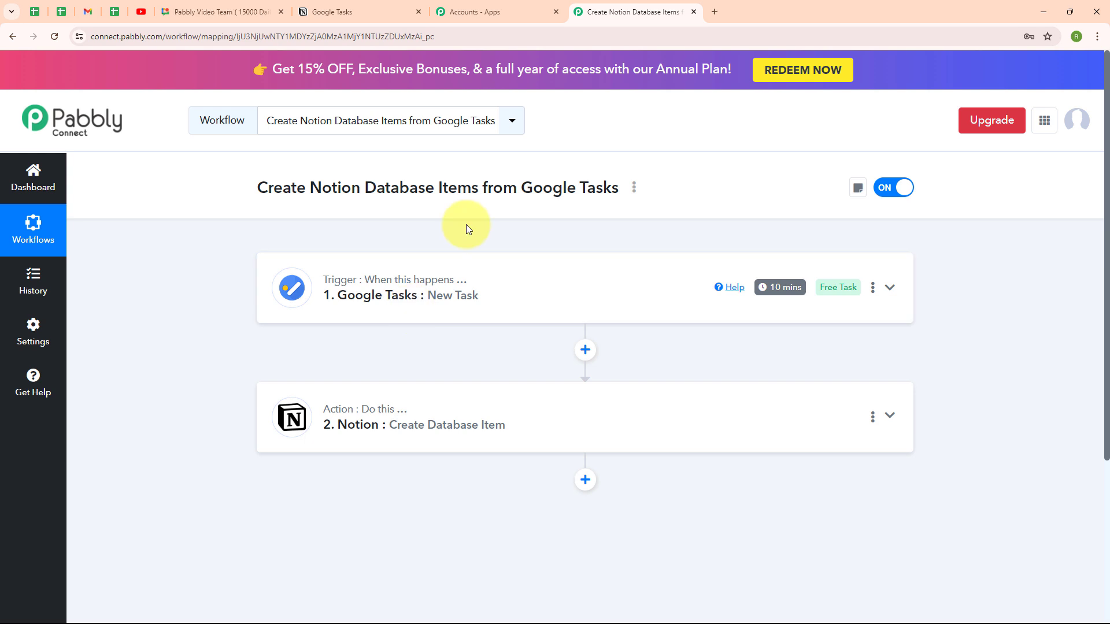
{"action": "left_click", "coordinate": [347, 7]}
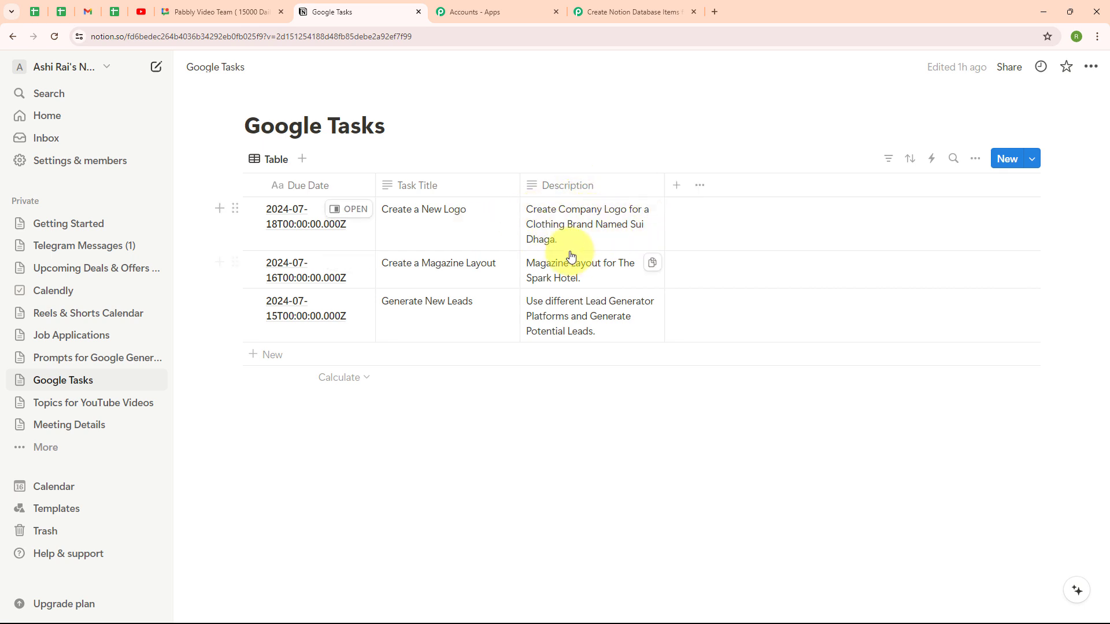
{"action": "left_click", "coordinate": [638, 11]}
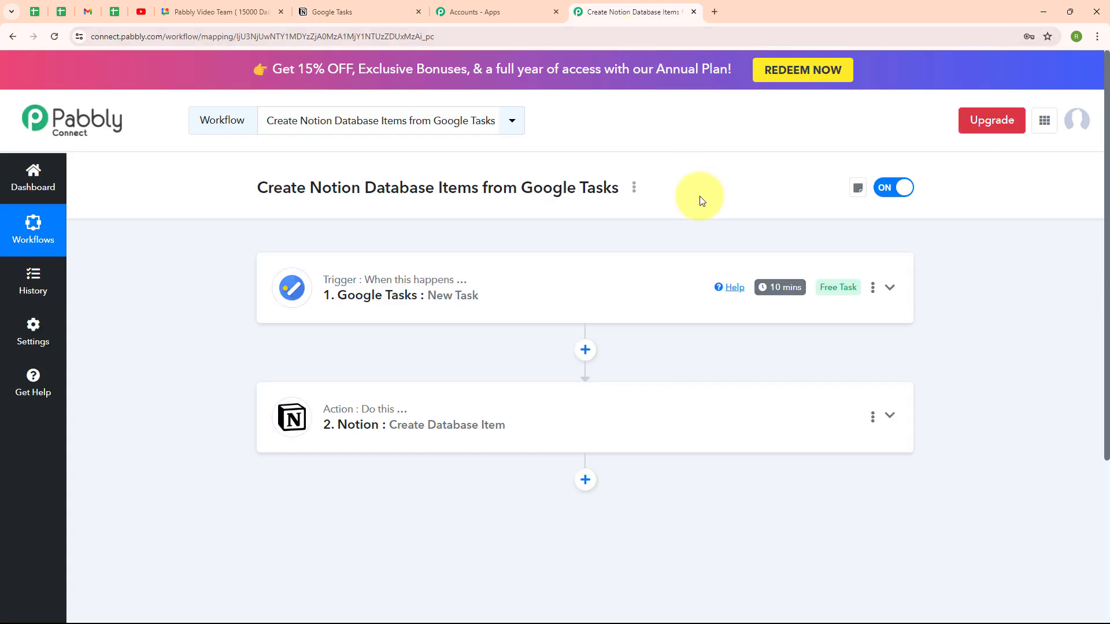